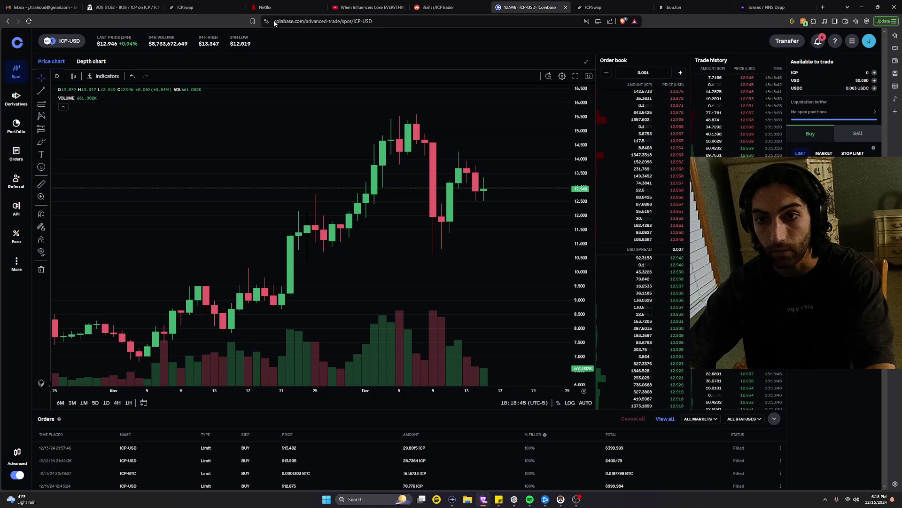
- Load coinbase.com in the current browser tab
{"action": "left_click", "coordinate": [371, 21]}
{"action": "type", "text": "coin"}
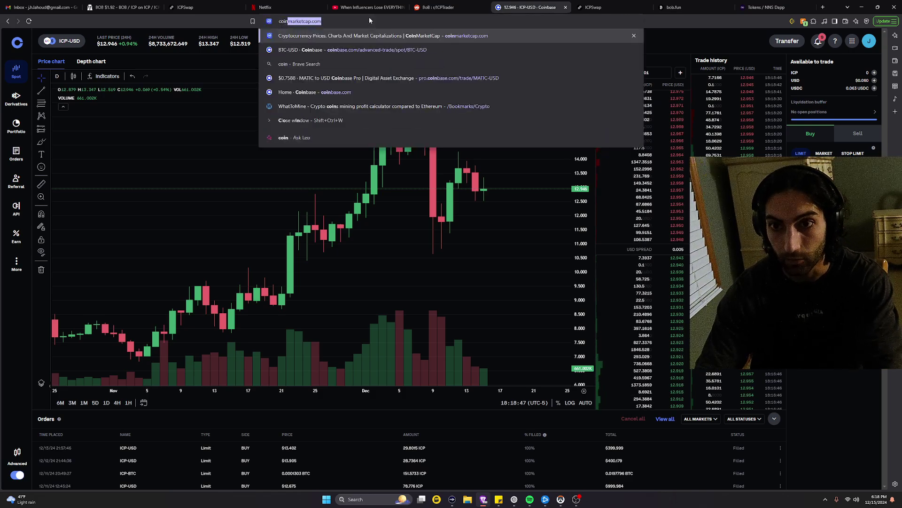
{"action": "type", "text": "base.com"}
{"action": "key", "text": "Return"}
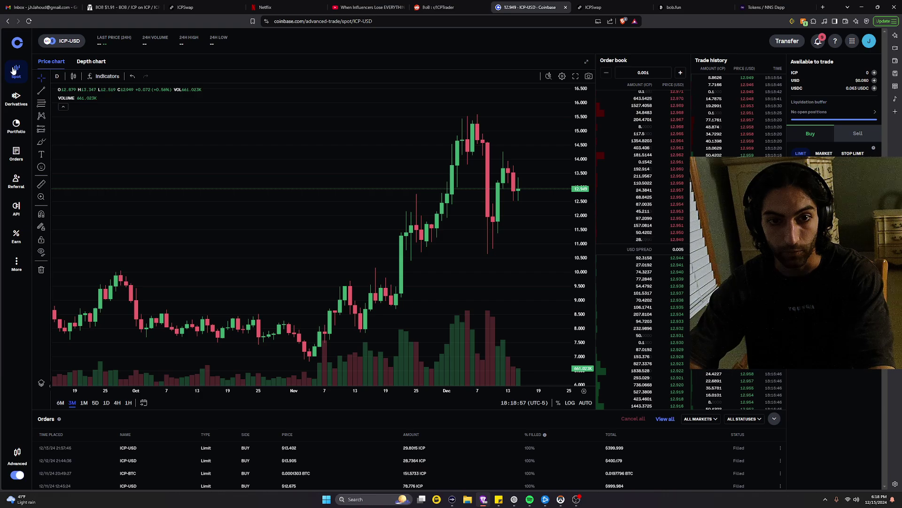
- Search the spot markets for Icp, choose the ICP-USD market and close the market list
{"action": "left_click", "coordinate": [73, 44]}
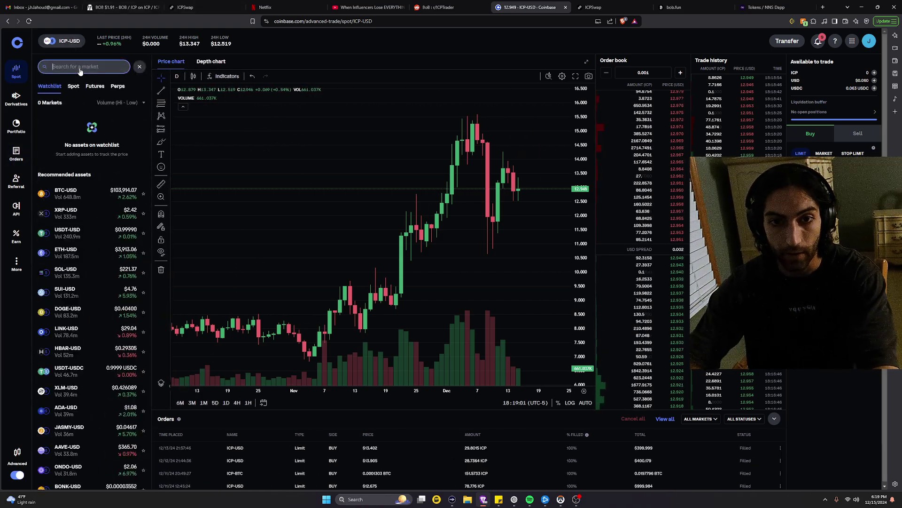
{"action": "type", "text": "Icp"}
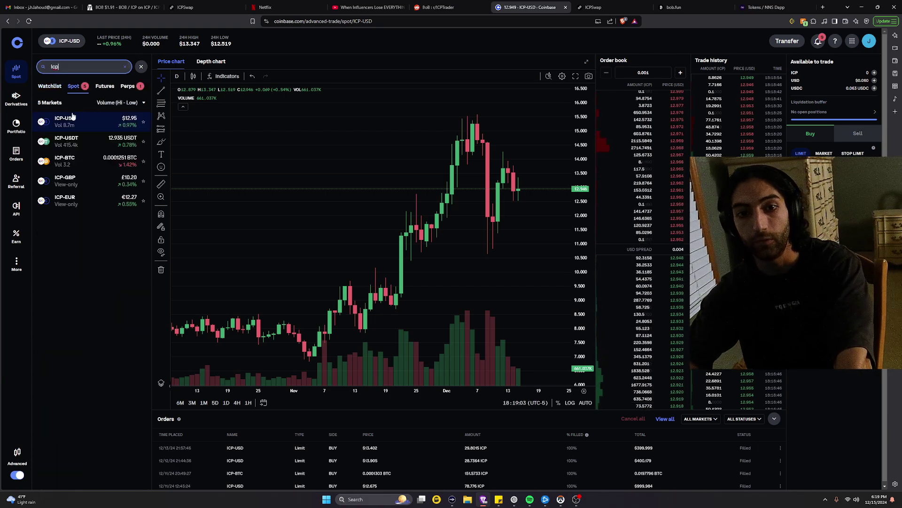
{"action": "left_click", "coordinate": [101, 123]}
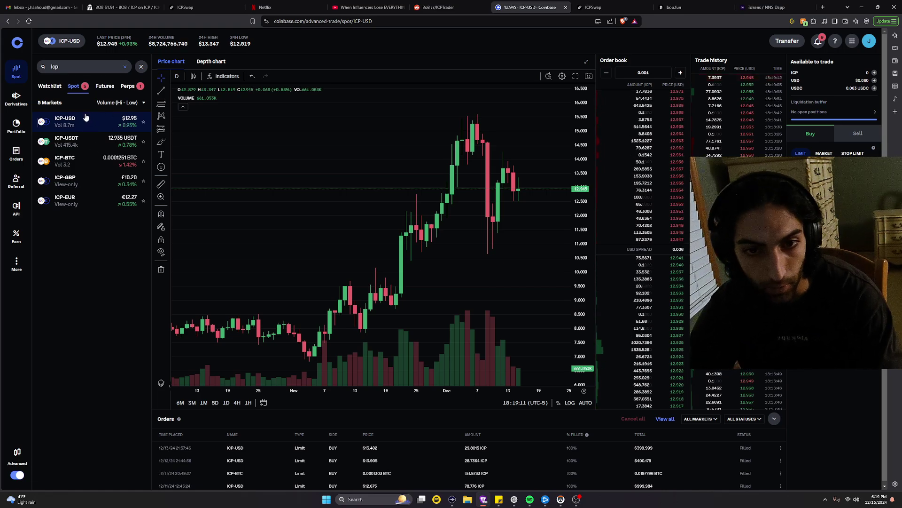
{"action": "left_click", "coordinate": [141, 66]}
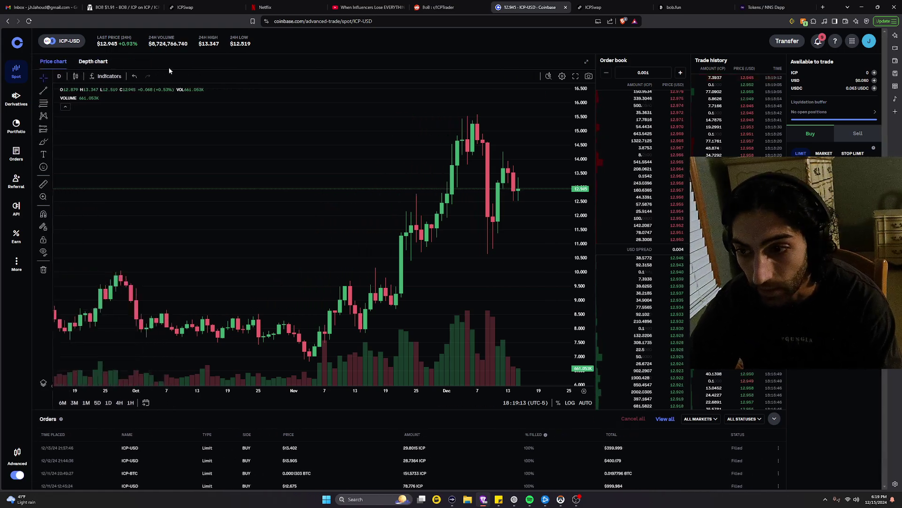
- Open the cash deposit form, review the payment methods offered as the transfer source, and close the form
{"action": "left_click", "coordinate": [791, 41]}
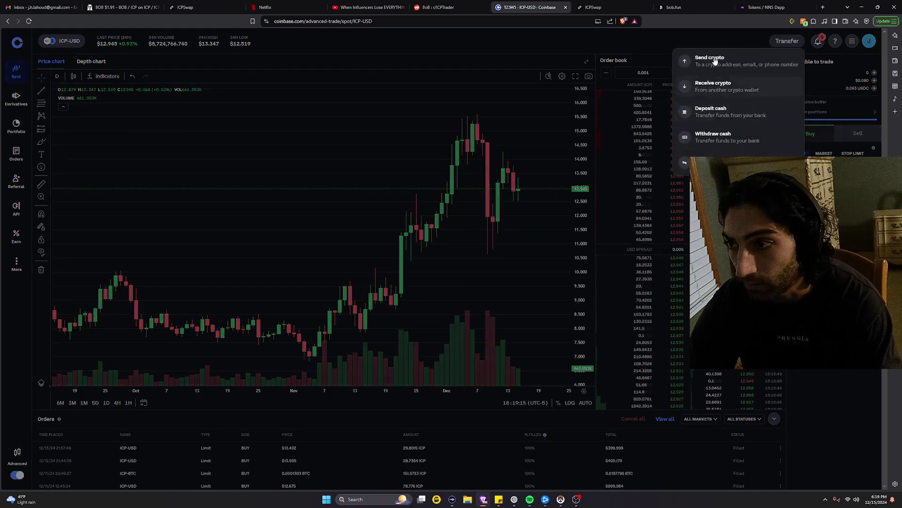
{"action": "left_click", "coordinate": [724, 123]}
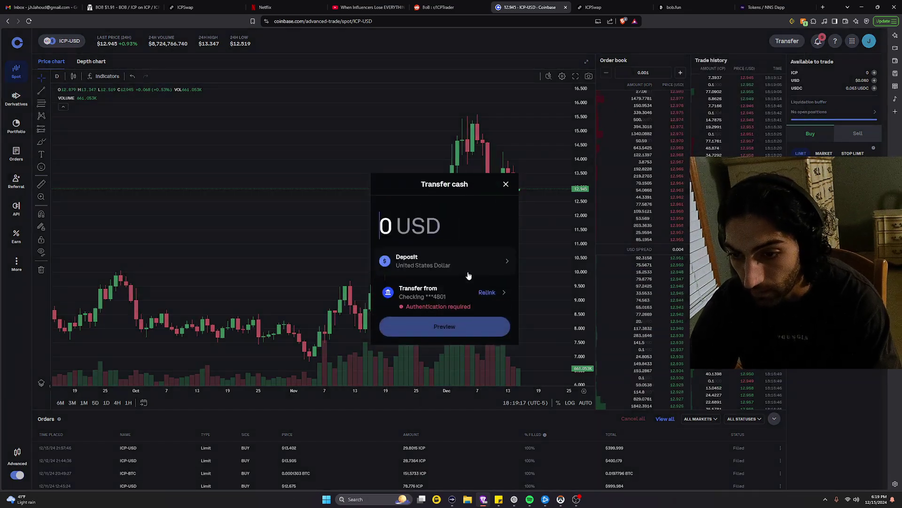
{"action": "left_click", "coordinate": [449, 290]}
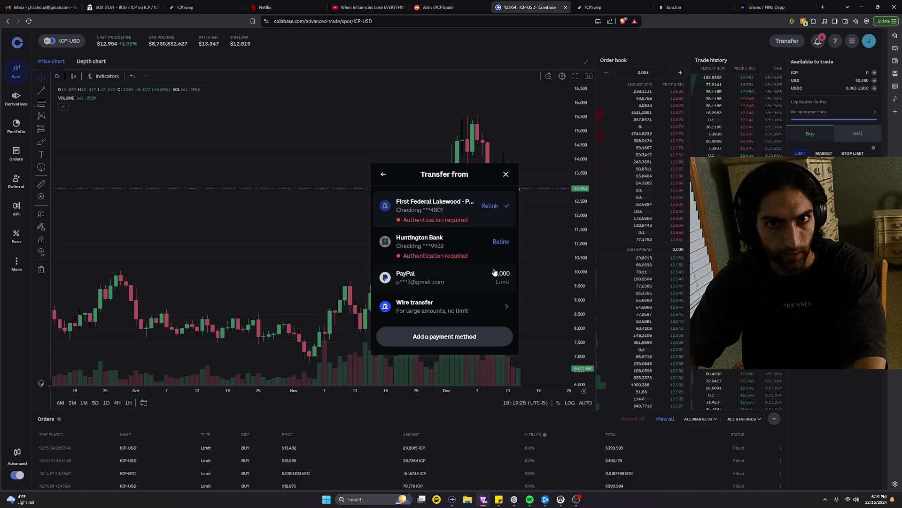
{"action": "left_click", "coordinate": [507, 175]}
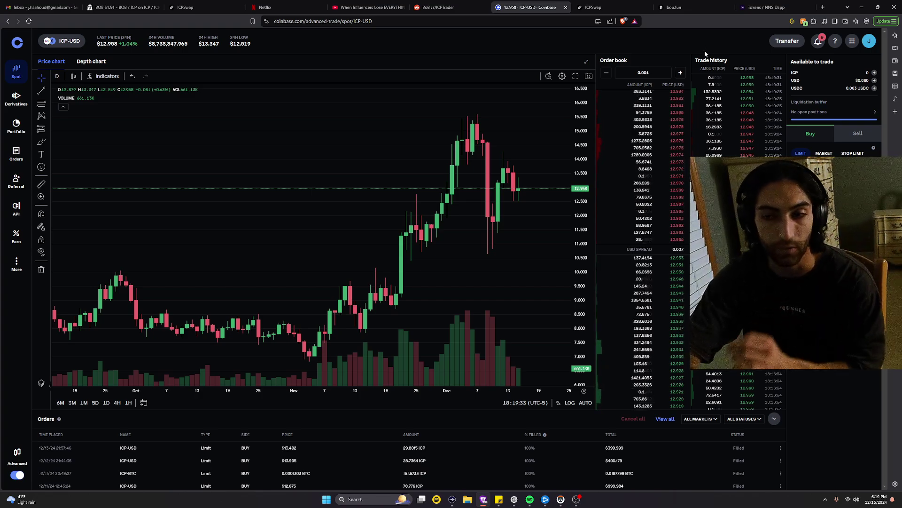
- Open the Receive crypto transfer to review the assets that can be received, and close the asset selection
{"action": "left_click", "coordinate": [787, 41]}
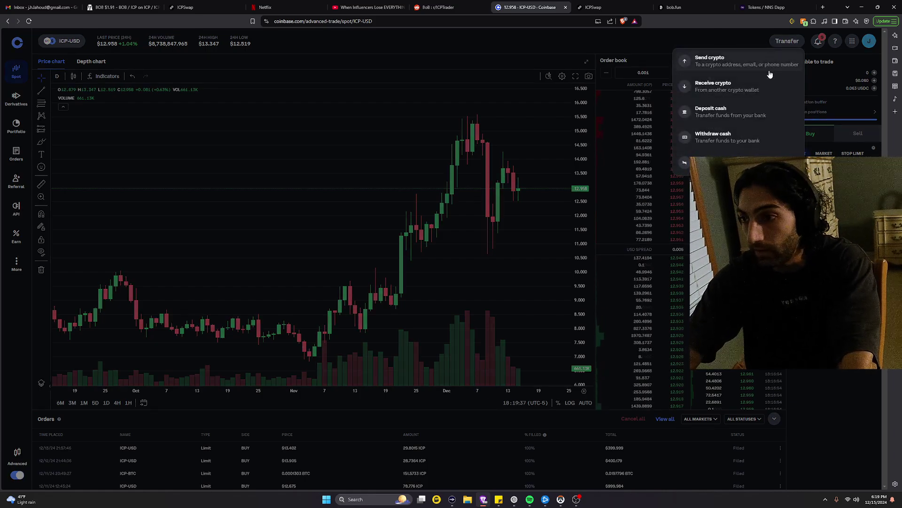
{"action": "left_click", "coordinate": [767, 85]}
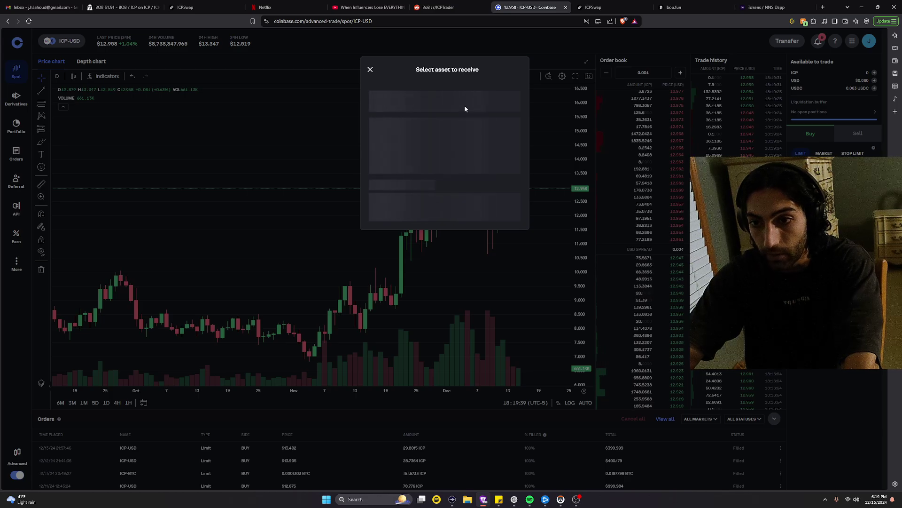
{"action": "left_click", "coordinate": [445, 97]}
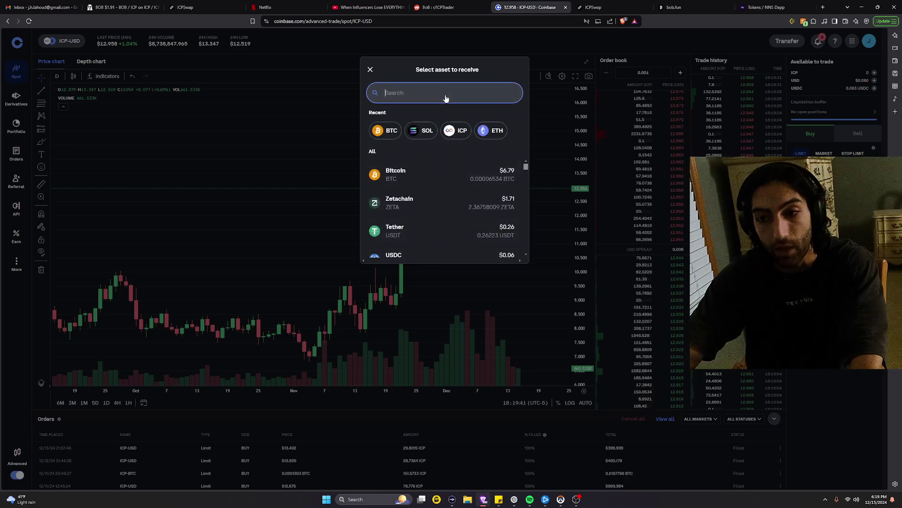
{"action": "left_click", "coordinate": [371, 70]}
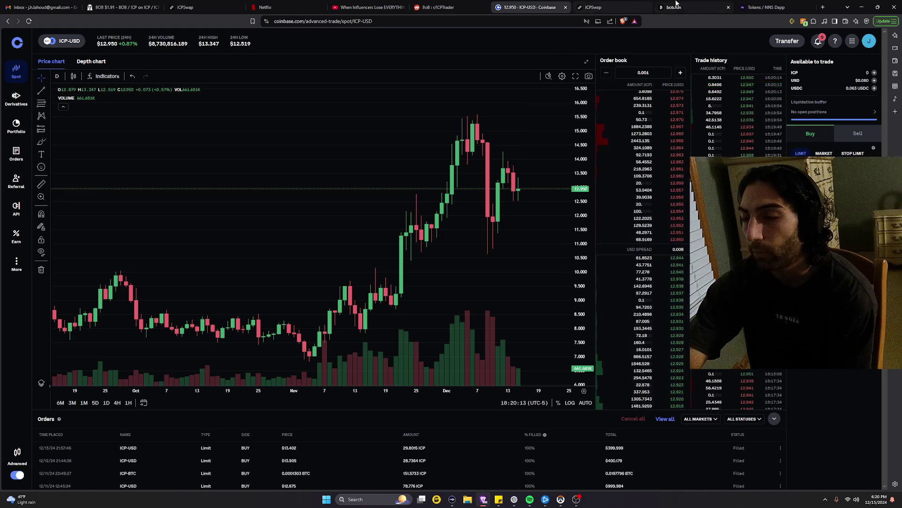
{"action": "left_click", "coordinate": [790, 41]}
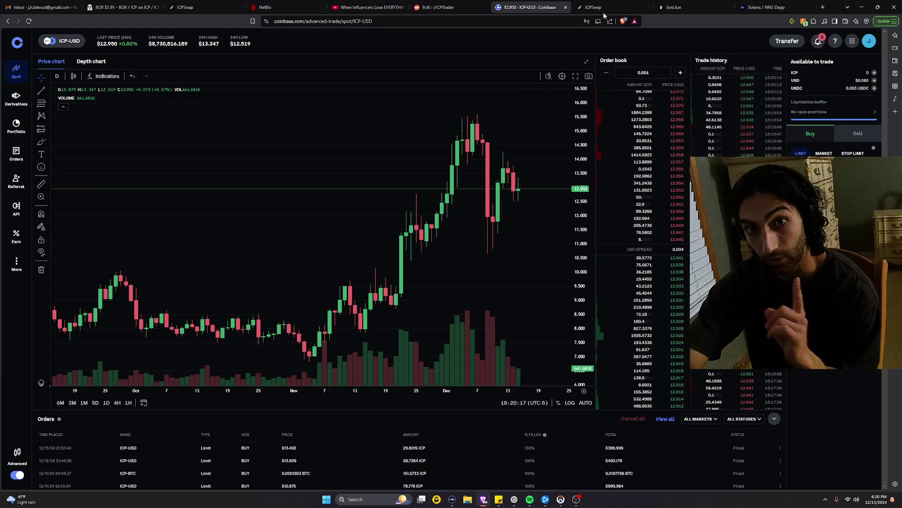
- Switch to the ICPSwap site, load icpswap.com and launch its app
{"action": "left_click", "coordinate": [599, 7]}
{"action": "left_click", "coordinate": [497, 21]}
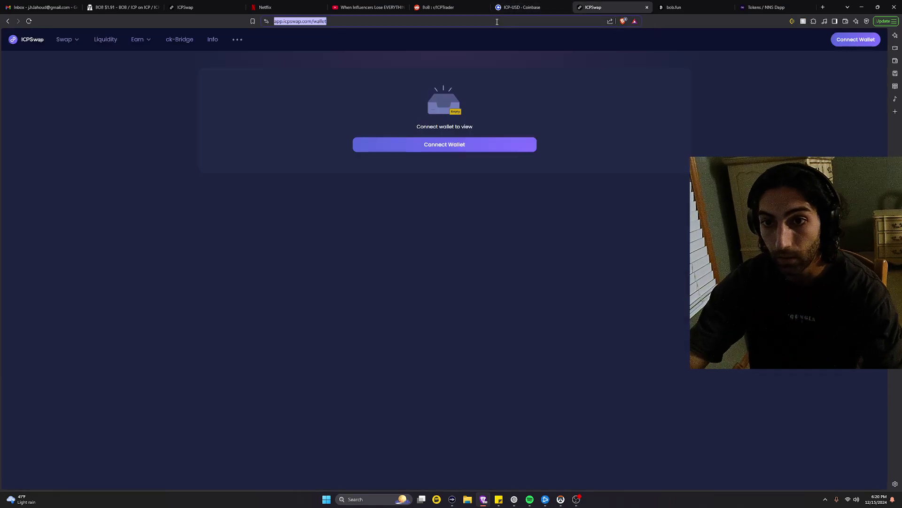
{"action": "type", "text": "icpswap.com"}
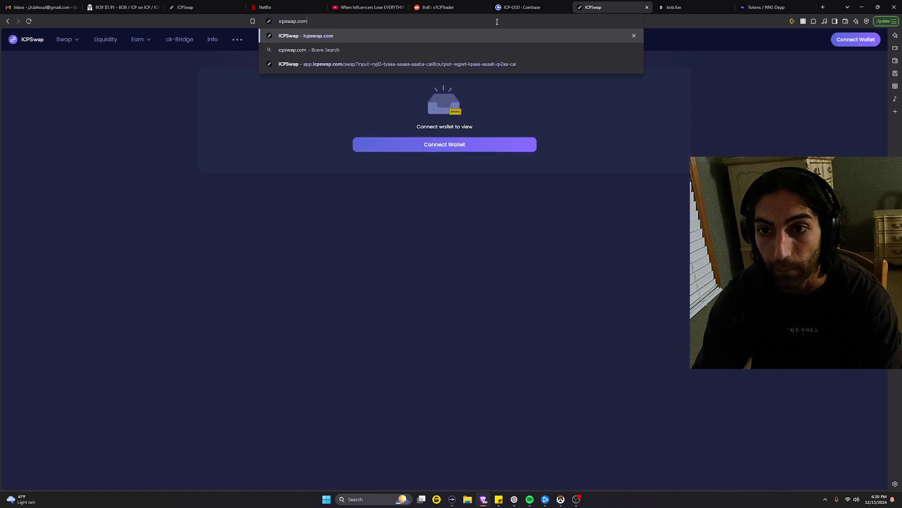
{"action": "key", "text": "Return"}
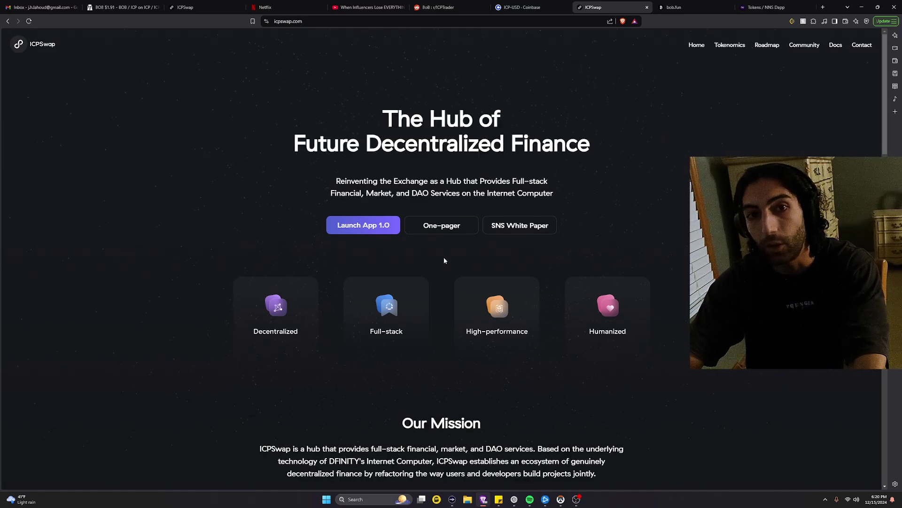
{"action": "left_click", "coordinate": [381, 226]}
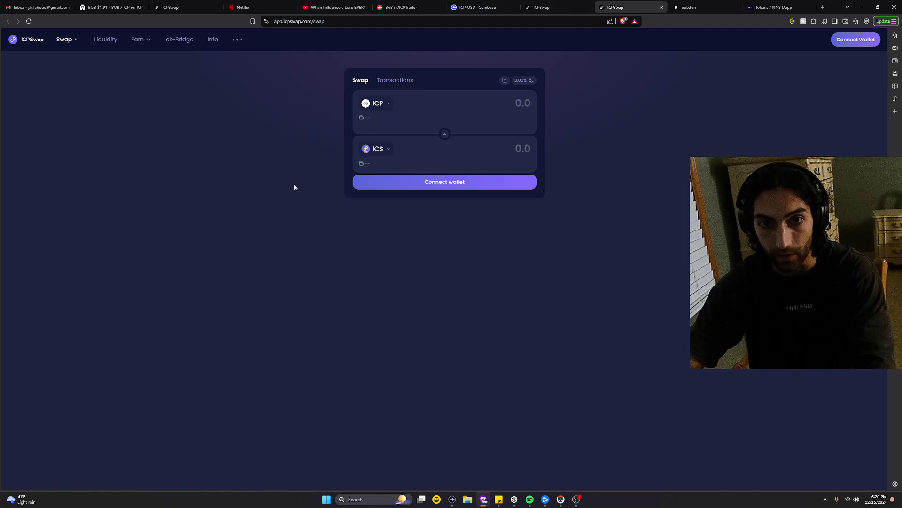
- Connect the wallet through Internet Identity with the second saved identity, enter the security PIN, and open the ICPSwap wallet page
{"action": "left_click", "coordinate": [856, 40]}
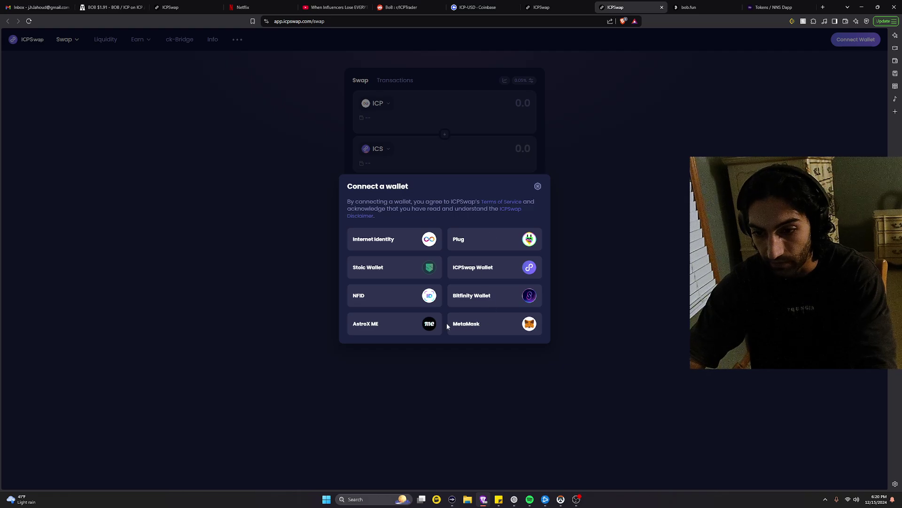
{"action": "left_click", "coordinate": [388, 241]}
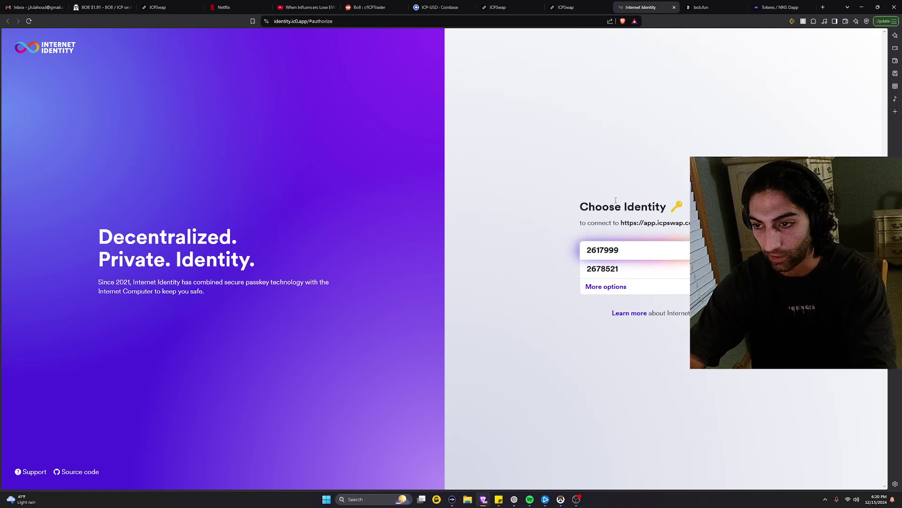
{"action": "left_click", "coordinate": [618, 272]}
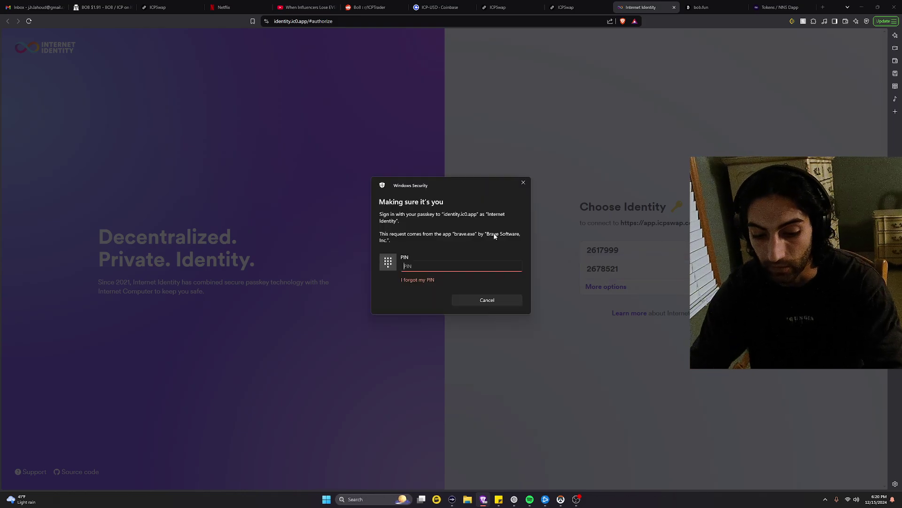
{"action": "type", "text": "••••"}
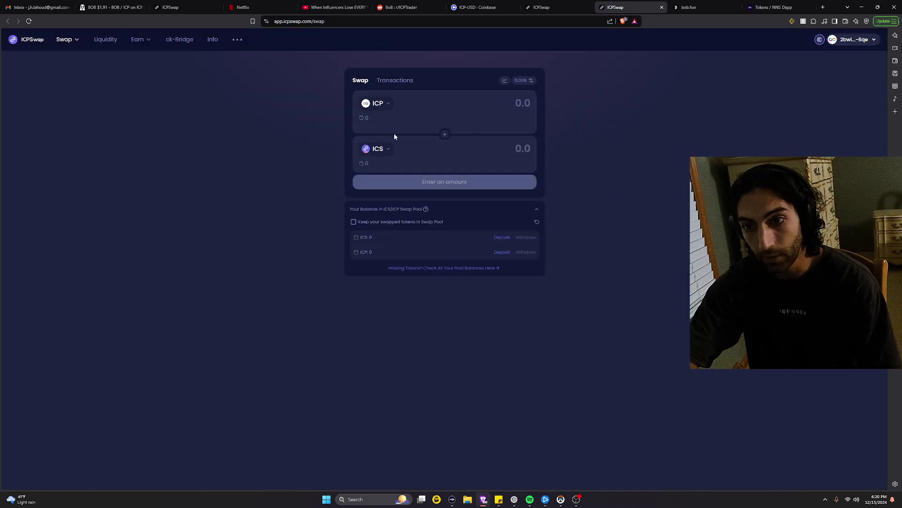
{"action": "left_click", "coordinate": [817, 40]}
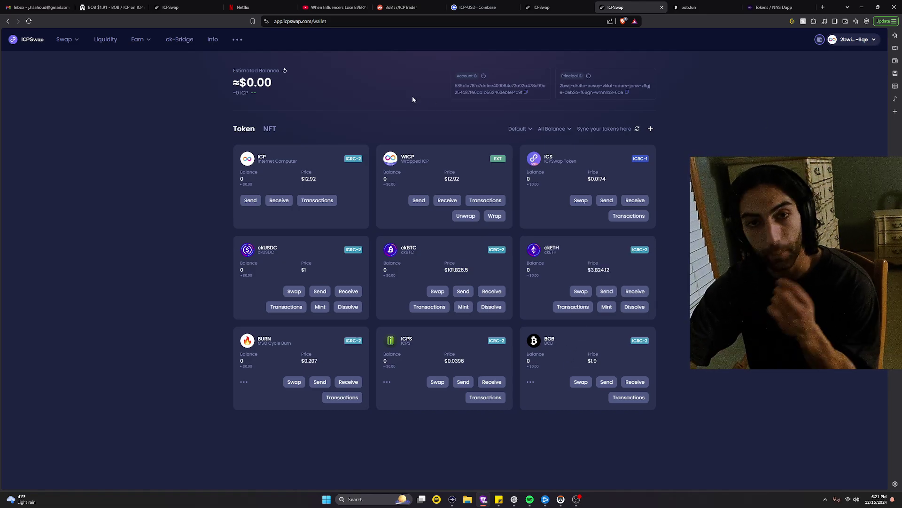
- Switch to the browser tab for the BOB project and load bob.fun
{"action": "left_click", "coordinate": [689, 7]}
{"action": "left_click", "coordinate": [433, 24]}
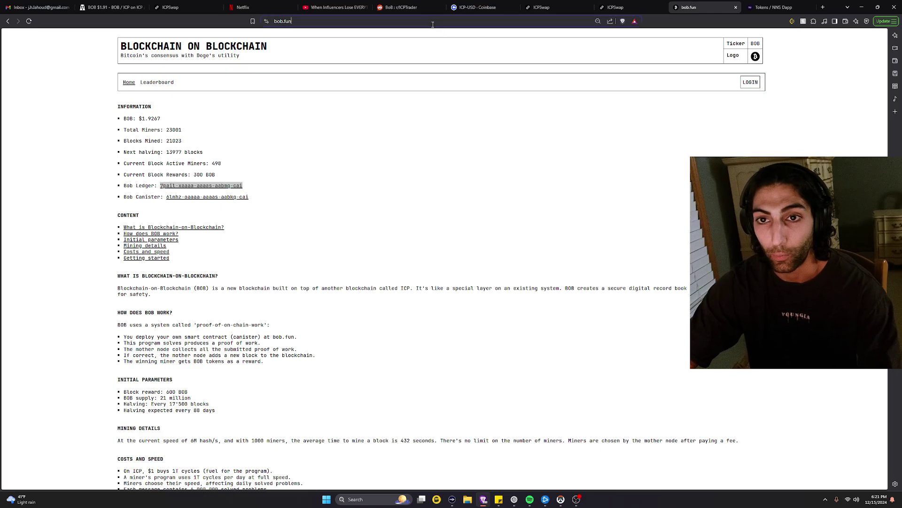
{"action": "type", "text": "bob.fun"}
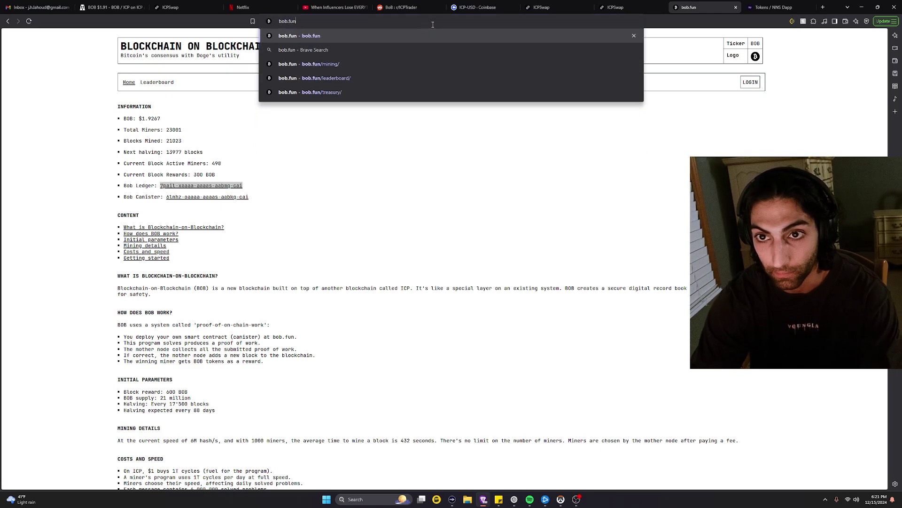
{"action": "key", "text": "Return"}
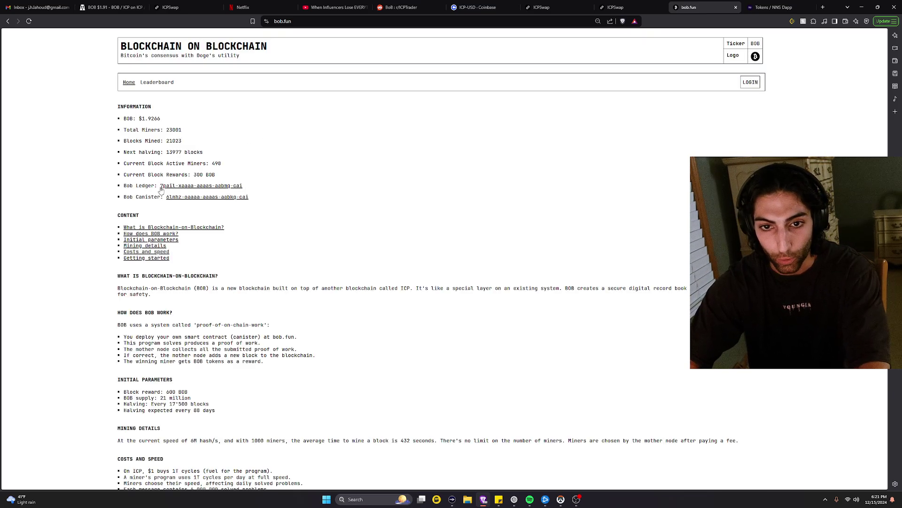
- Copy the Bob Ledger canister ID from the Information section
{"action": "left_click_drag", "start_coordinate": [124, 185], "coordinate": [183, 186]}
{"action": "left_click", "coordinate": [254, 190]}
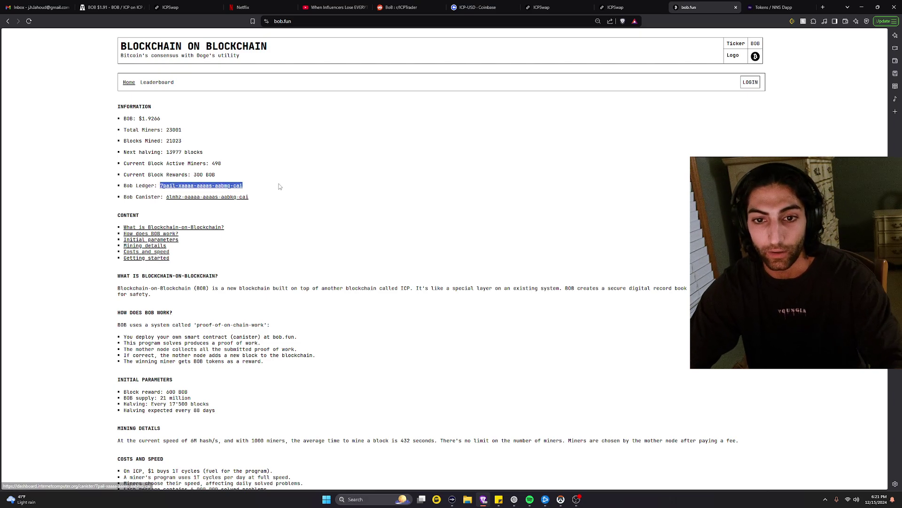
{"action": "key", "text": "ctrl+c"}
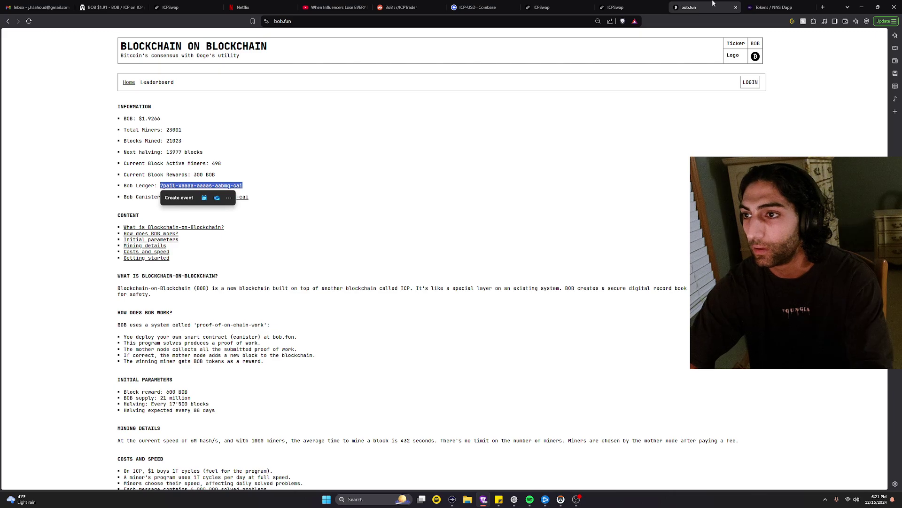
- Return to the ICPSwap wallet, open Add Tokens and search for bob
{"action": "left_click", "coordinate": [625, 7]}
{"action": "left_click", "coordinate": [588, 7]}
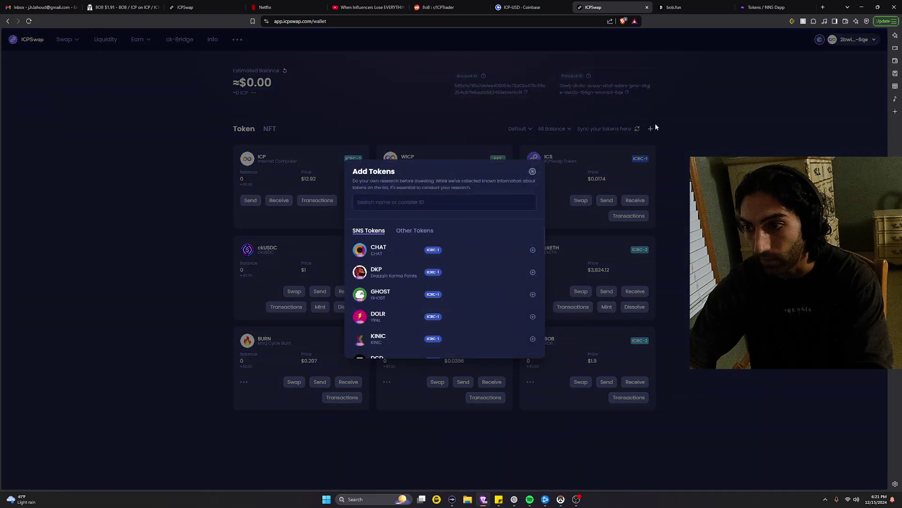
{"action": "left_click", "coordinate": [410, 202]}
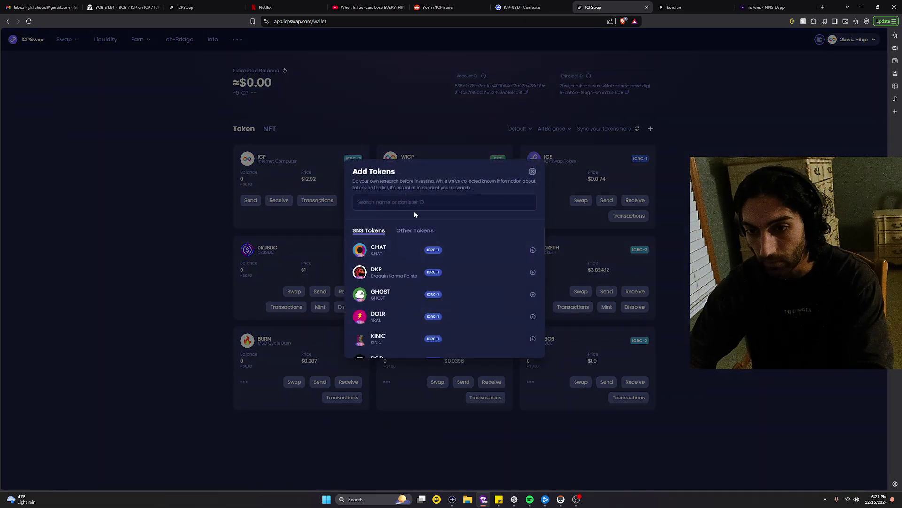
{"action": "type", "text": "bob"}
- Replace the token search with the copied Bob Ledger canister ID, check the matching token, and close Add Tokens
{"action": "left_click_drag", "start_coordinate": [386, 202], "coordinate": [322, 203]}
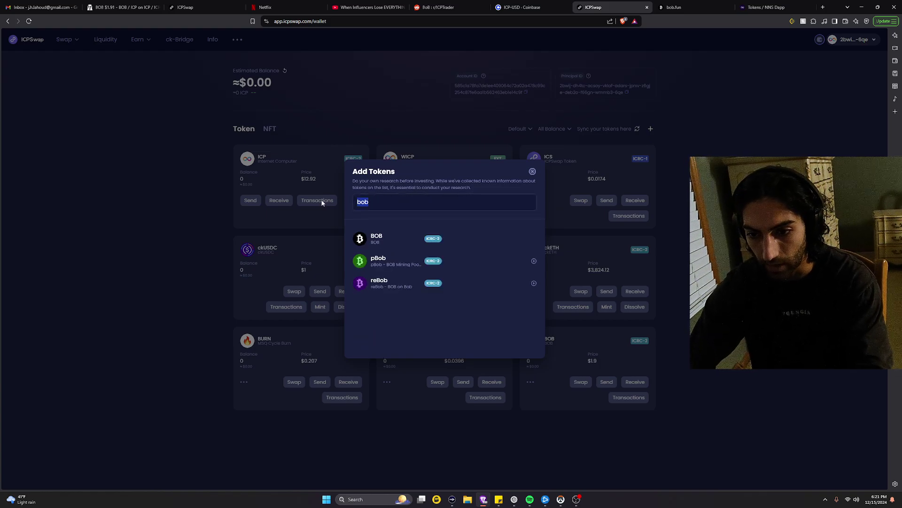
{"action": "key", "text": "BackSpace"}
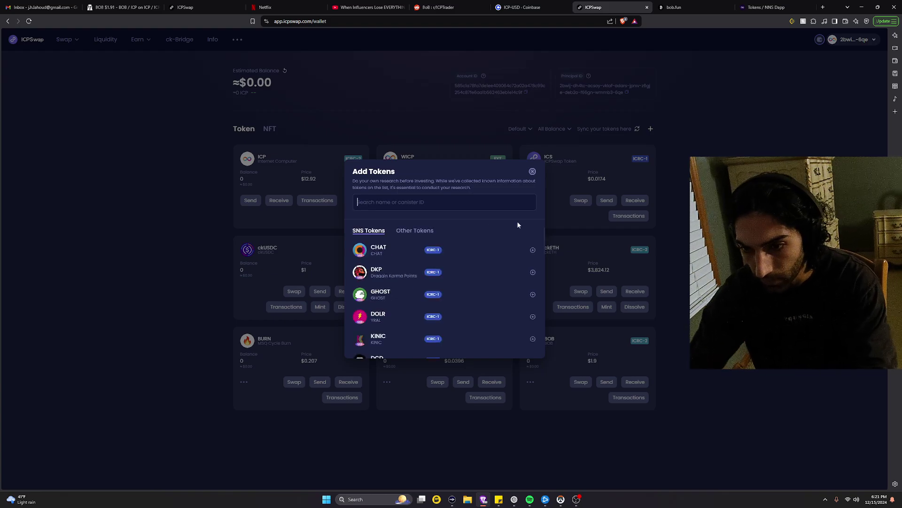
{"action": "key", "text": "ctrl+v"}
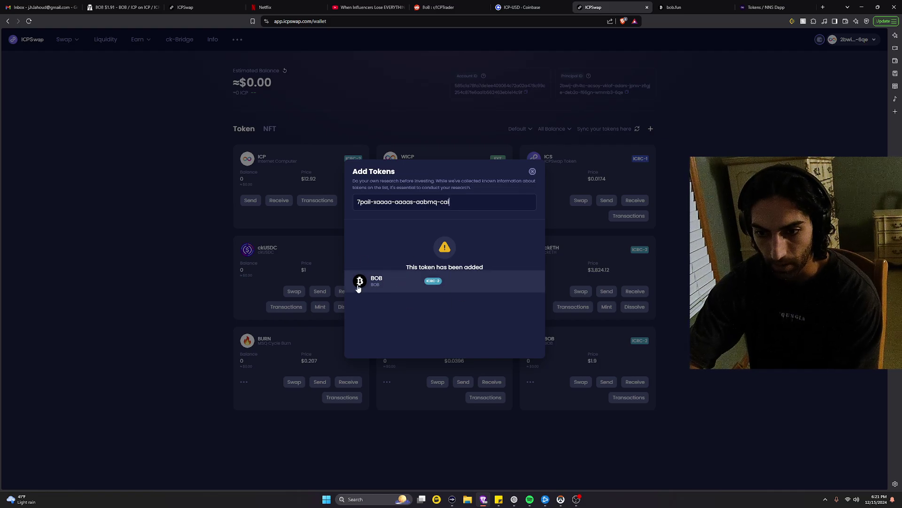
{"action": "left_click", "coordinate": [532, 172]}
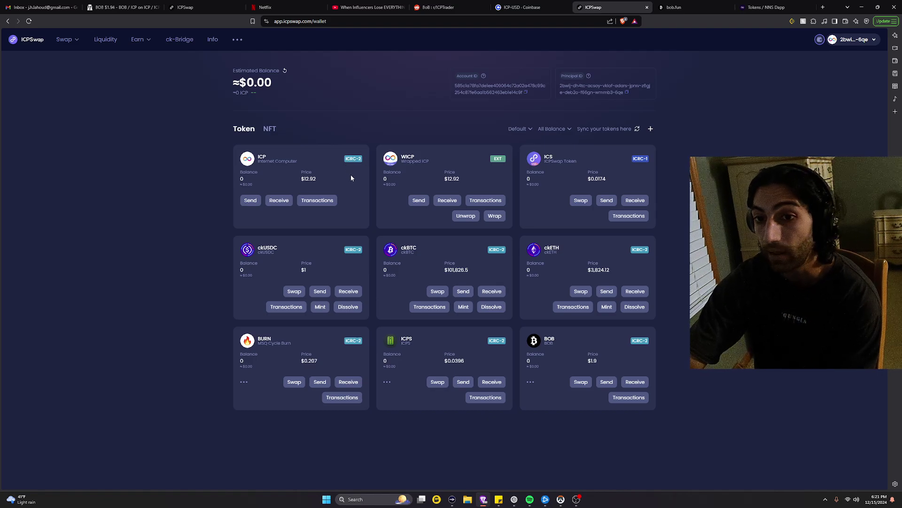
- Open the Receive dialog for ICP in the ICPSwap wallet and copy its deposit address
{"action": "left_click", "coordinate": [281, 202]}
{"action": "left_click_drag", "start_coordinate": [348, 280], "coordinate": [540, 287]}
{"action": "left_click", "coordinate": [451, 301]}
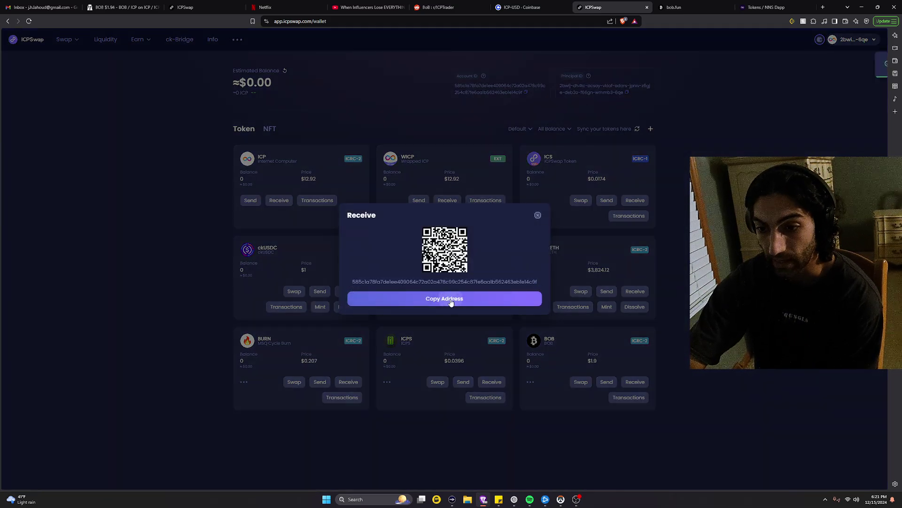
- Switch to the Coinbase tab, start a crypto send transfer and choose Internet Computer by searching for icp
{"action": "left_click", "coordinate": [521, 7]}
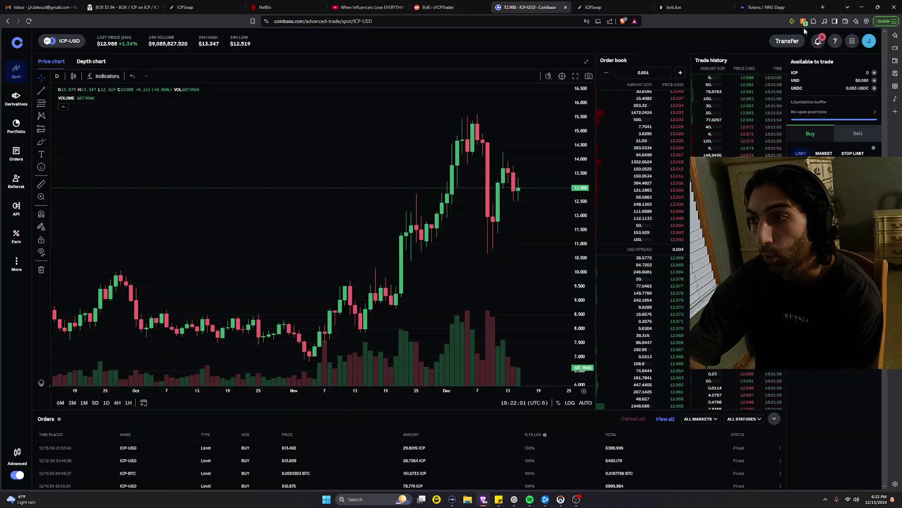
{"action": "left_click", "coordinate": [788, 40]}
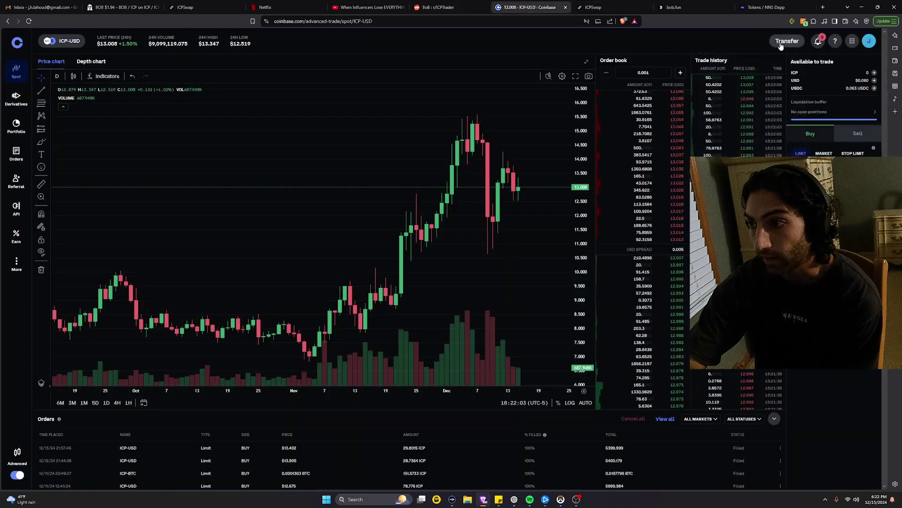
{"action": "mouse_move", "coordinate": [772, 39]}
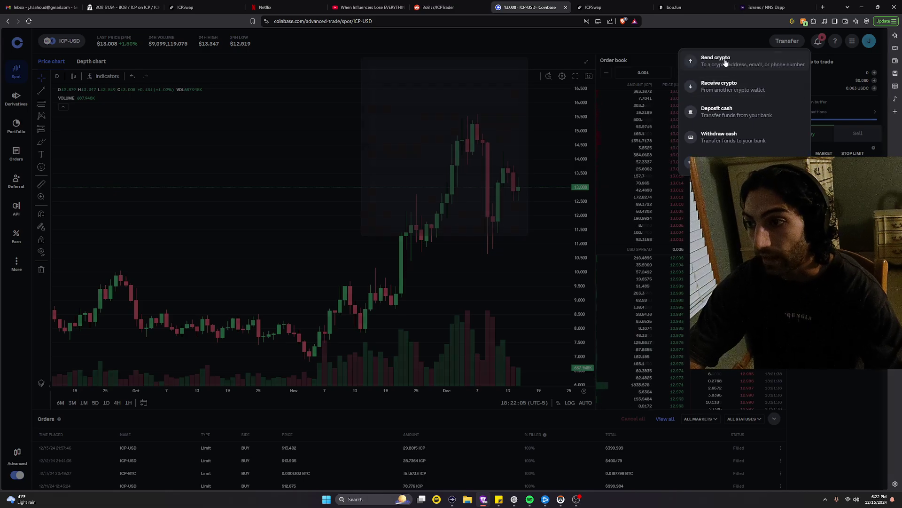
{"action": "left_click", "coordinate": [726, 62]}
{"action": "left_click", "coordinate": [403, 176]}
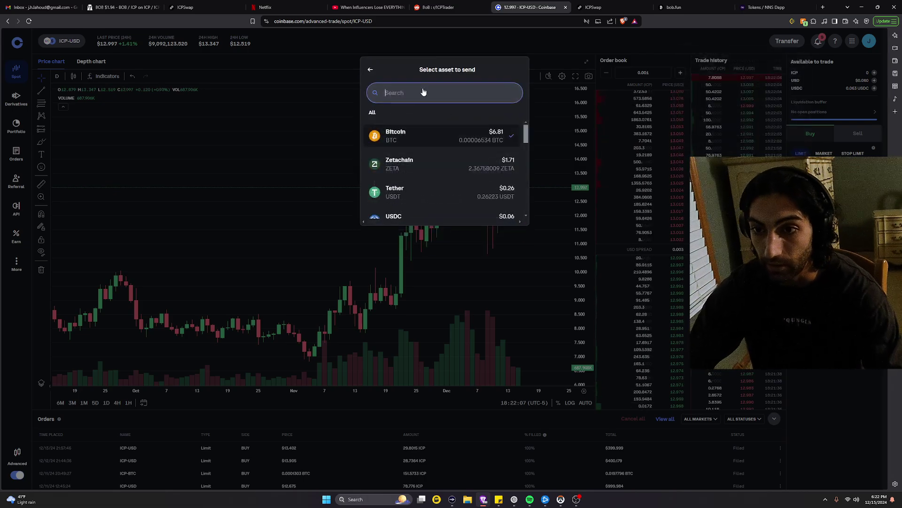
{"action": "left_click", "coordinate": [423, 92]}
{"action": "type", "text": "icp"}
{"action": "left_click", "coordinate": [420, 131]}
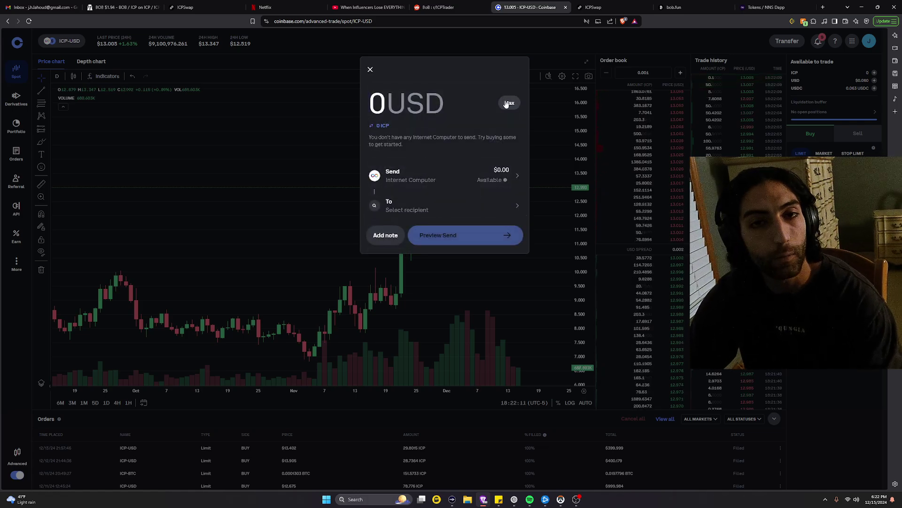
- Set the copied ICPSwap wallet address as the recipient of the ICP send, and close the form without sending
{"action": "left_click", "coordinate": [417, 207]}
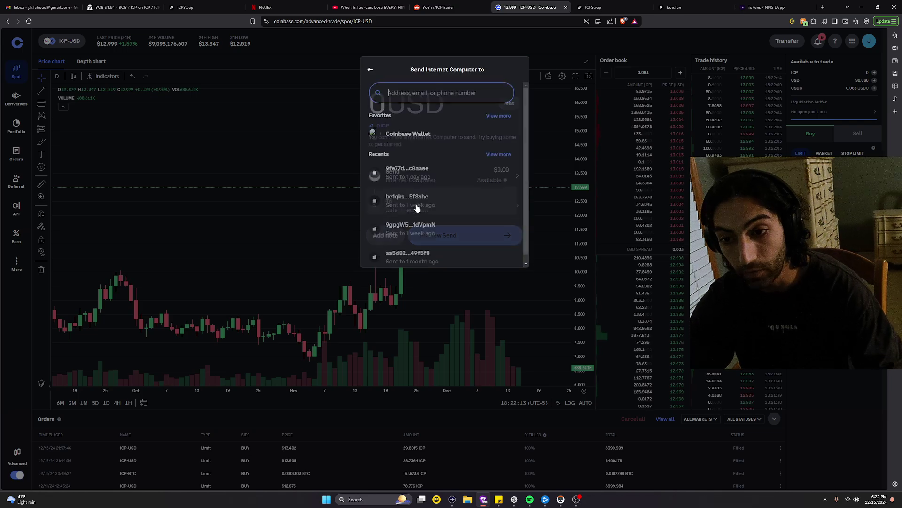
{"action": "key", "text": "ctrl+v"}
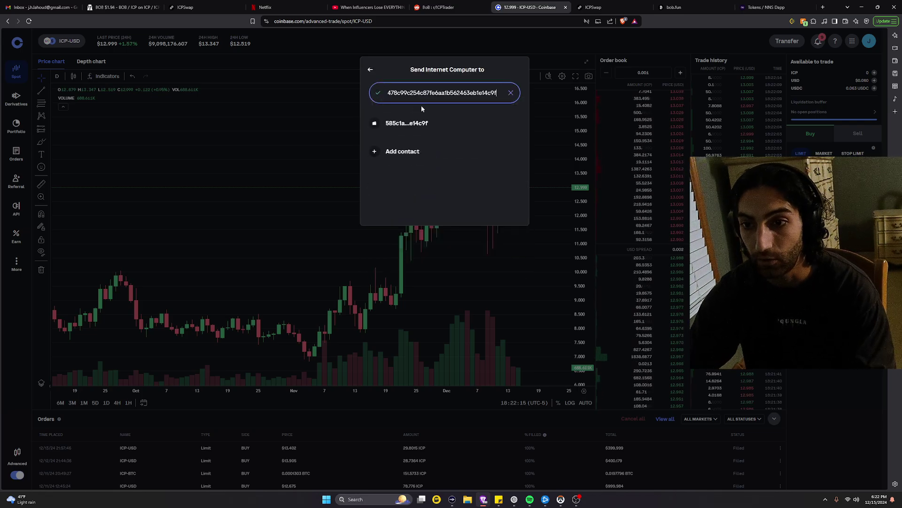
{"action": "left_click", "coordinate": [428, 123]}
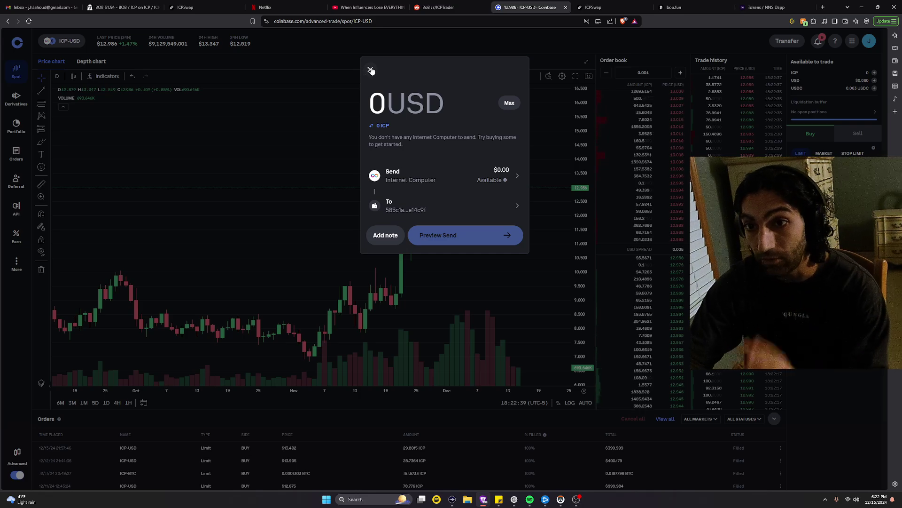
{"action": "left_click", "coordinate": [371, 70]}
- Return to the ICPSwap wallet, close the Receive dialog and refresh the estimated balance
{"action": "left_click", "coordinate": [601, 6]}
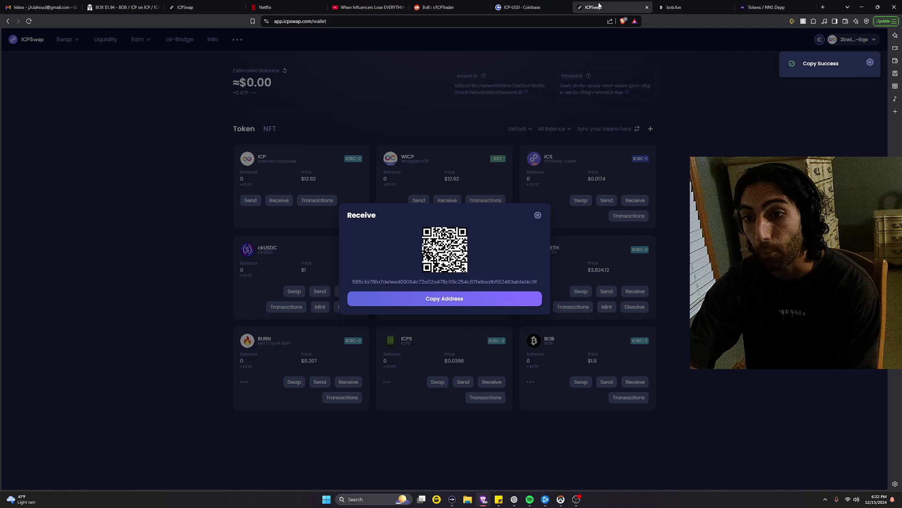
{"action": "left_click", "coordinate": [429, 100]}
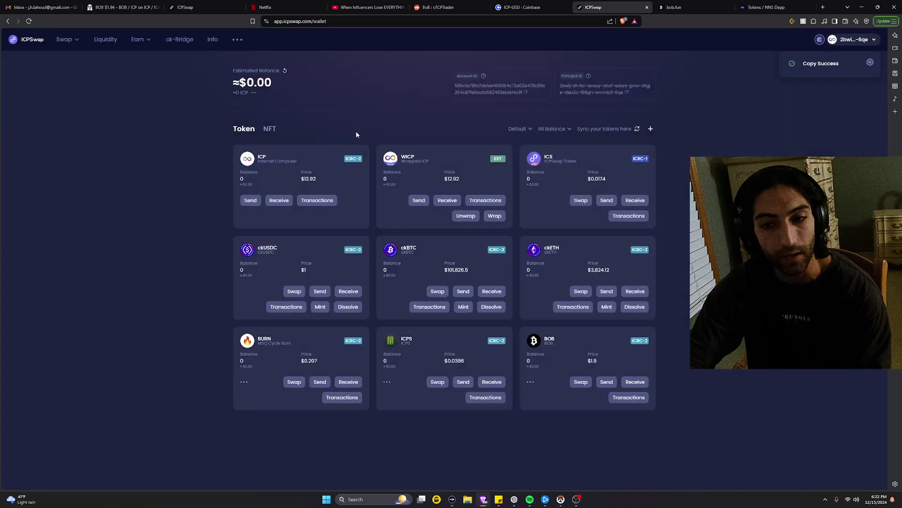
{"action": "left_click", "coordinate": [285, 71]}
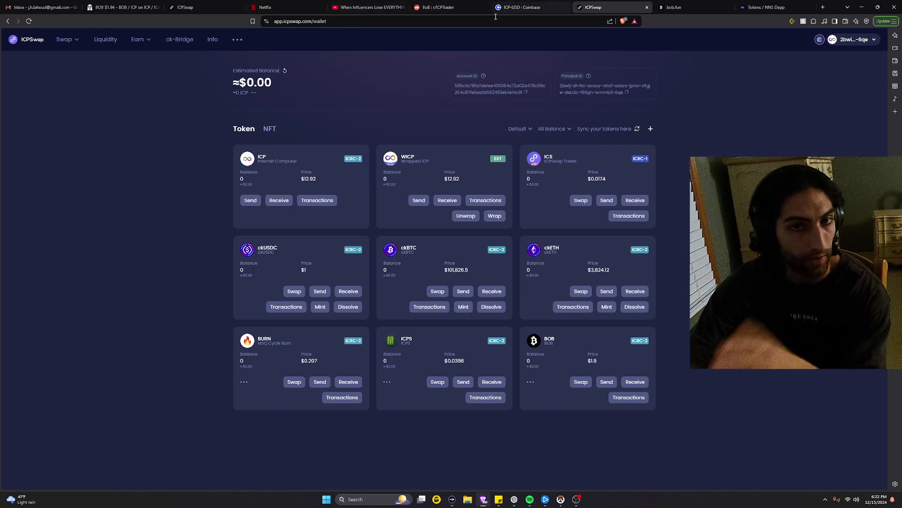
- Set up an ICP swap with BOB as the token to receive, finding it by the Bob Ledger canister ID copied from bob.fun
{"action": "left_click", "coordinate": [71, 40]}
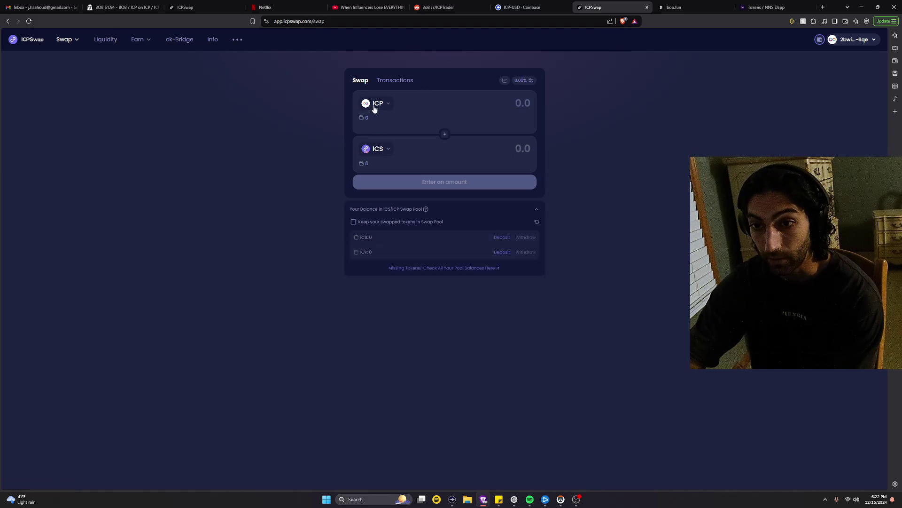
{"action": "left_click", "coordinate": [375, 149]}
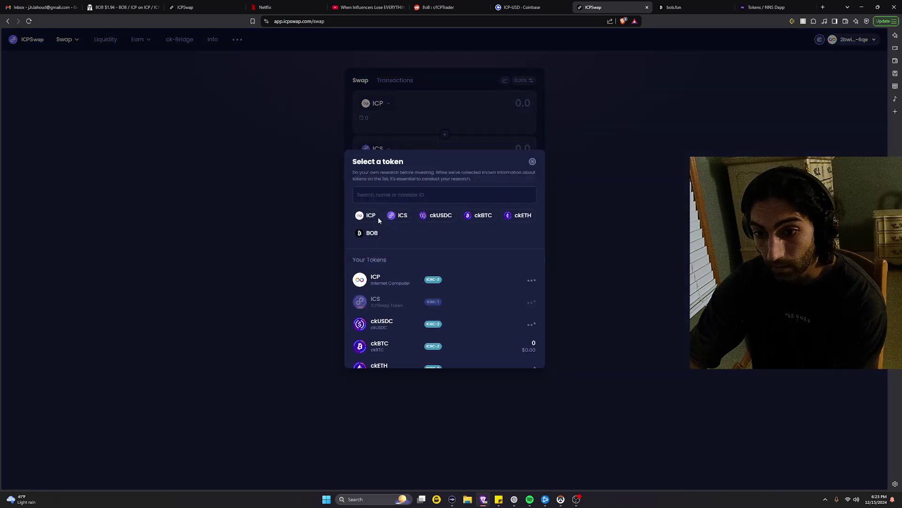
{"action": "left_click", "coordinate": [684, 8]}
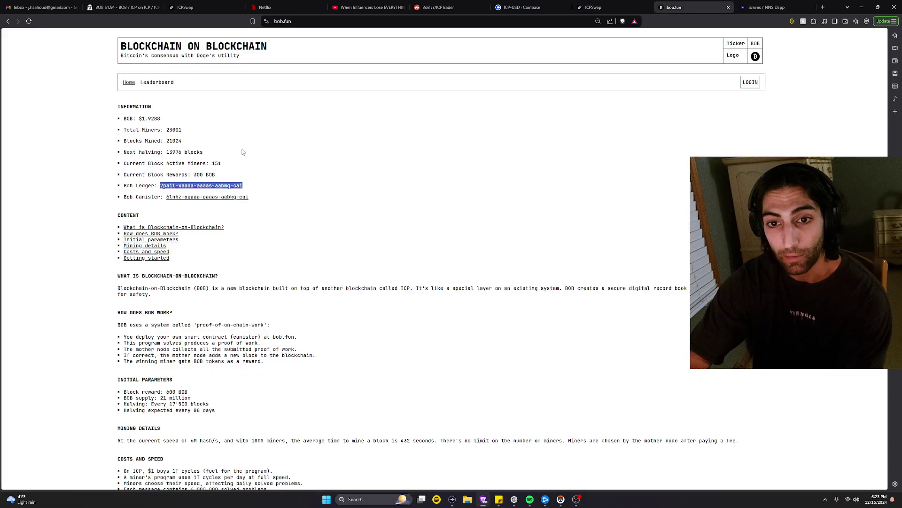
{"action": "right_click", "coordinate": [201, 186]}
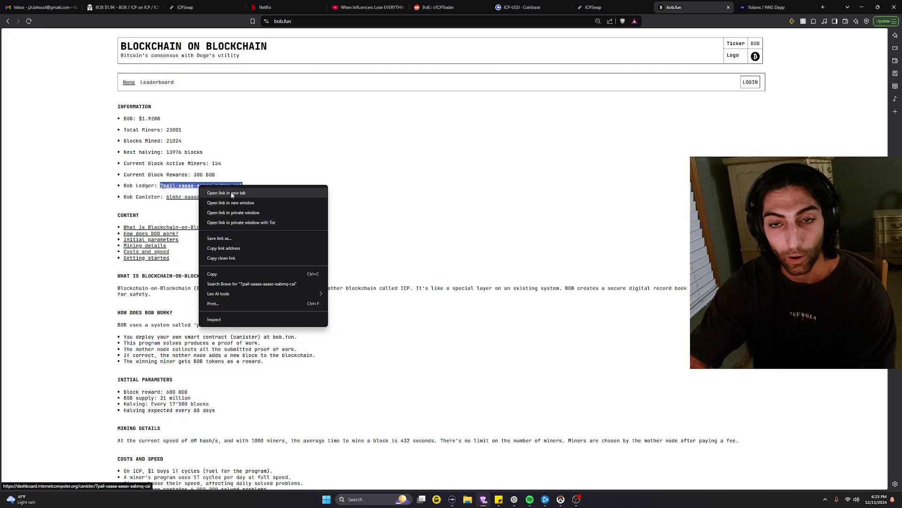
{"action": "left_click", "coordinate": [221, 273]}
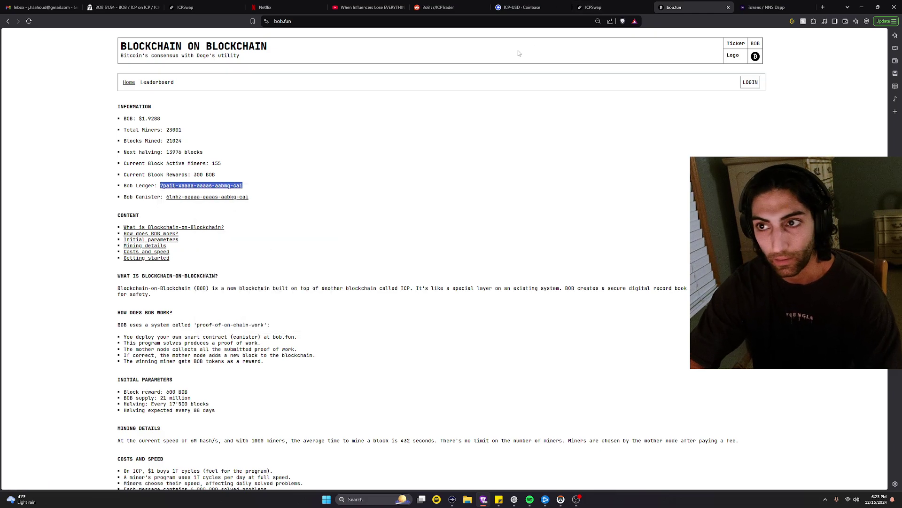
{"action": "left_click", "coordinate": [609, 7]}
{"action": "key", "text": "ctrl+v"}
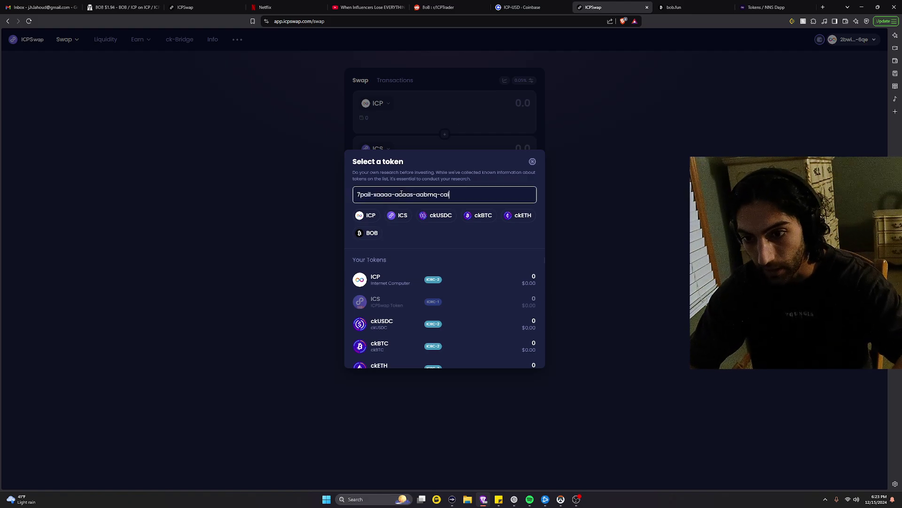
{"action": "left_click", "coordinate": [376, 268]}
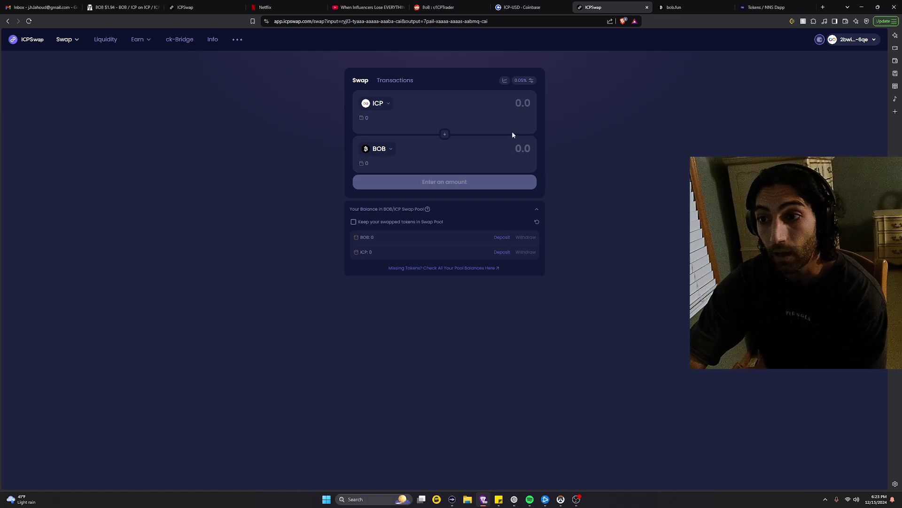
- Review the slippage tolerance in the ICP to BOB swap settings, and close the settings
{"action": "left_click", "coordinate": [531, 81]}
{"action": "left_click", "coordinate": [437, 124]}
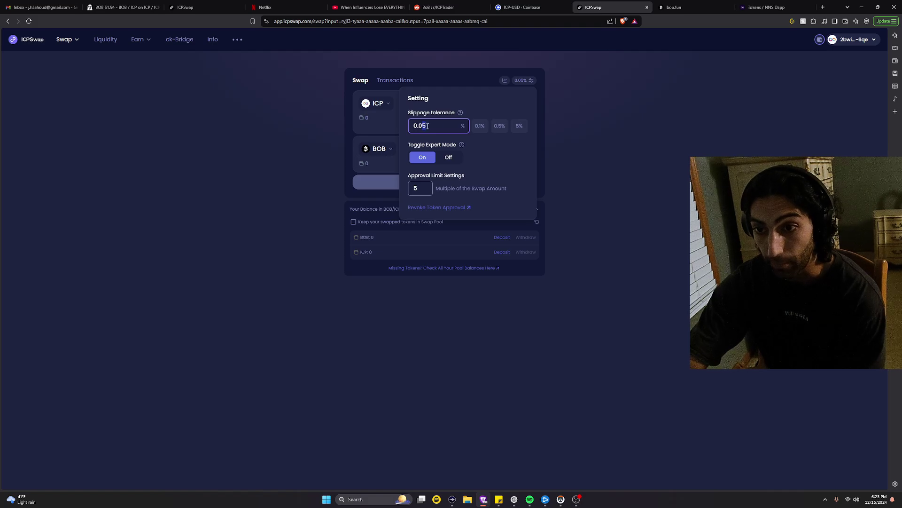
{"action": "left_click", "coordinate": [532, 80]}
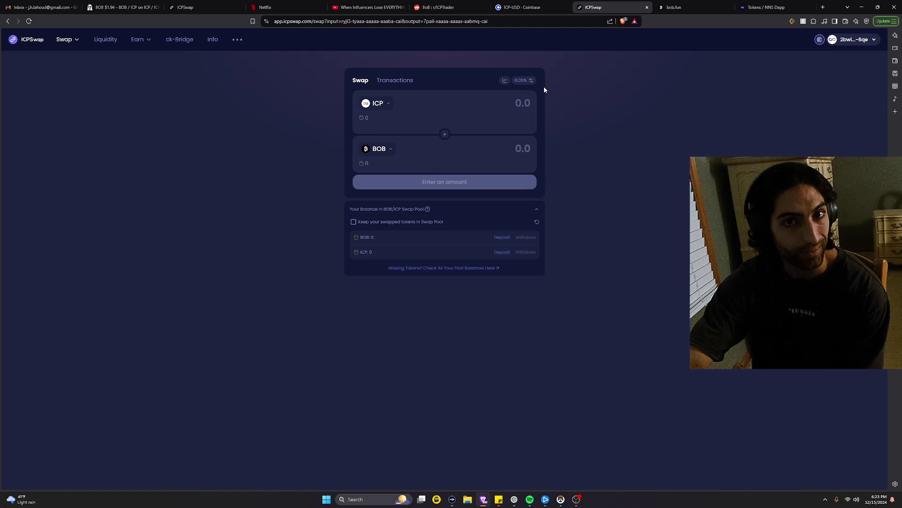
{"action": "left_click", "coordinate": [521, 81]}
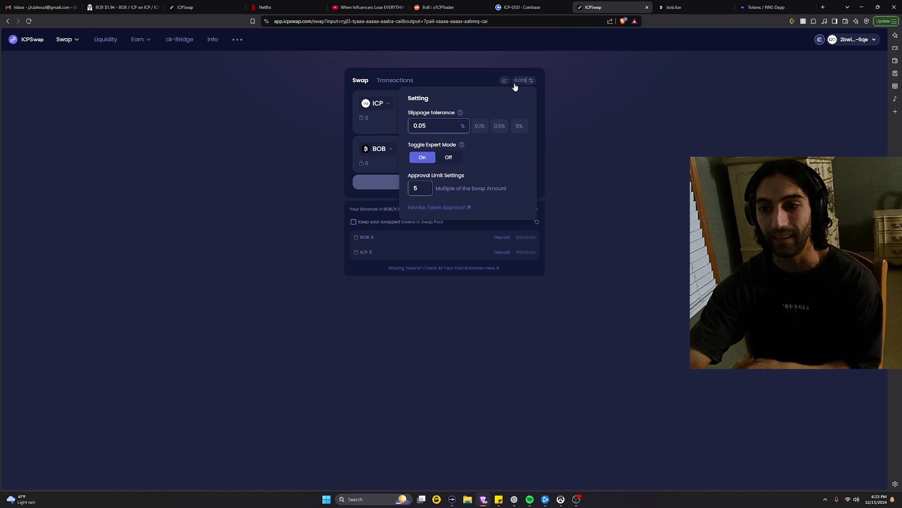
{"action": "left_click", "coordinate": [555, 89]}
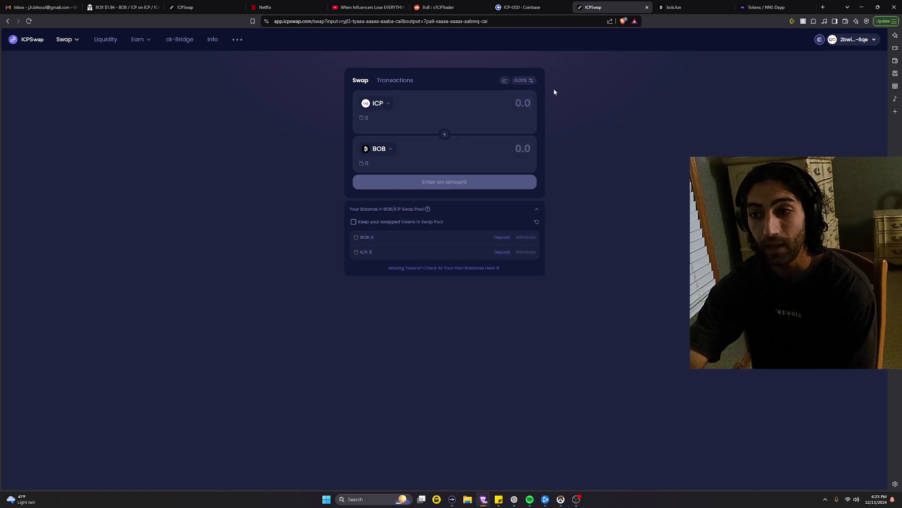
{"action": "left_click", "coordinate": [524, 80]}
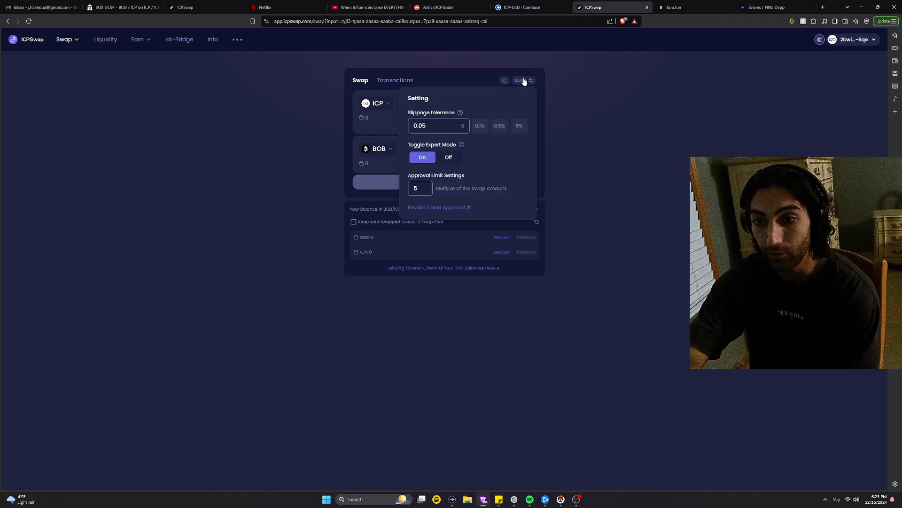
{"action": "left_click", "coordinate": [424, 125]}
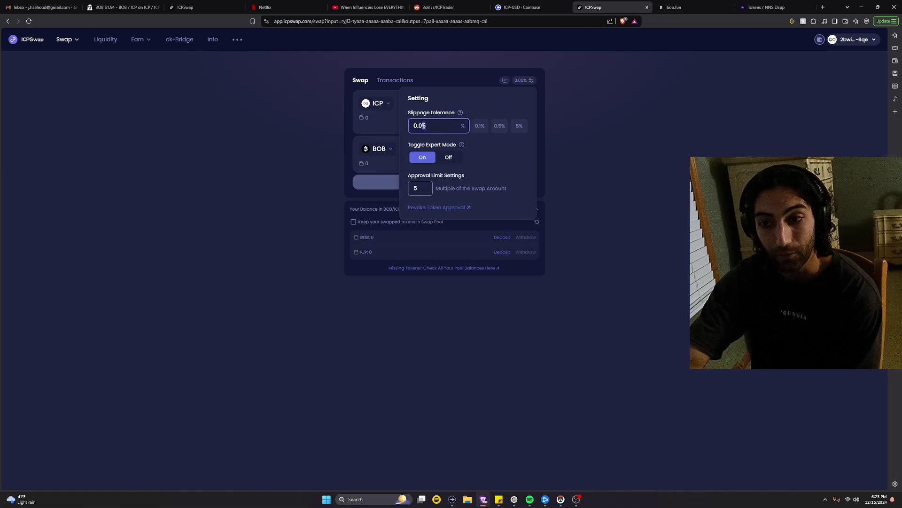
{"action": "left_click", "coordinate": [573, 131]}
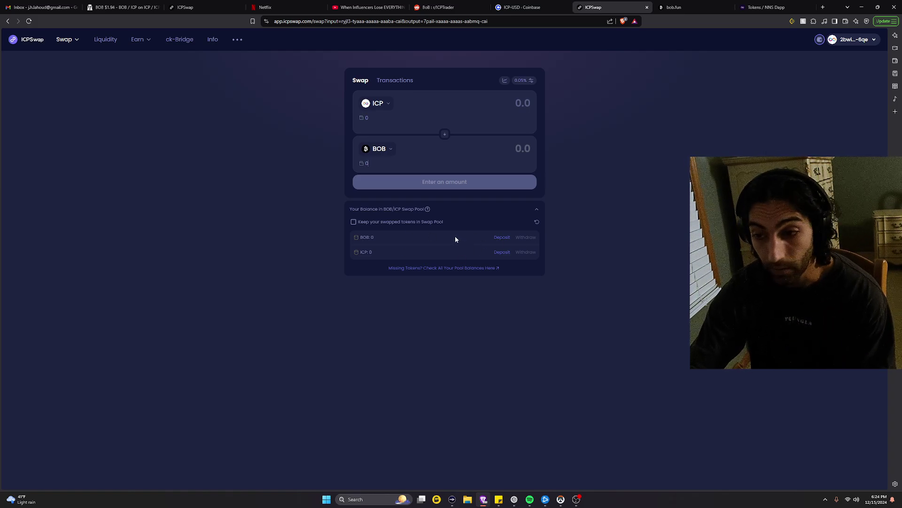
- Refresh the BOB/ICP swap pool balances and place the cursor in the ICP amount to swap
{"action": "left_click", "coordinate": [537, 222]}
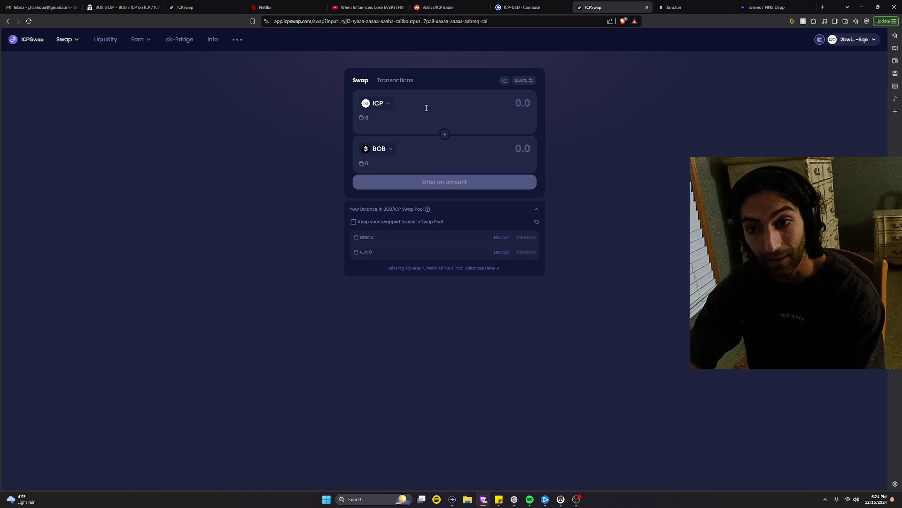
{"action": "left_click", "coordinate": [496, 106]}
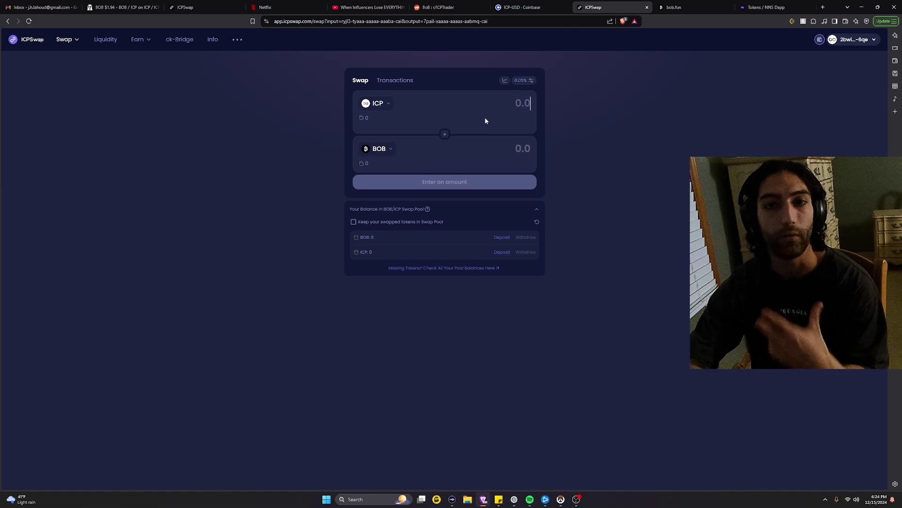
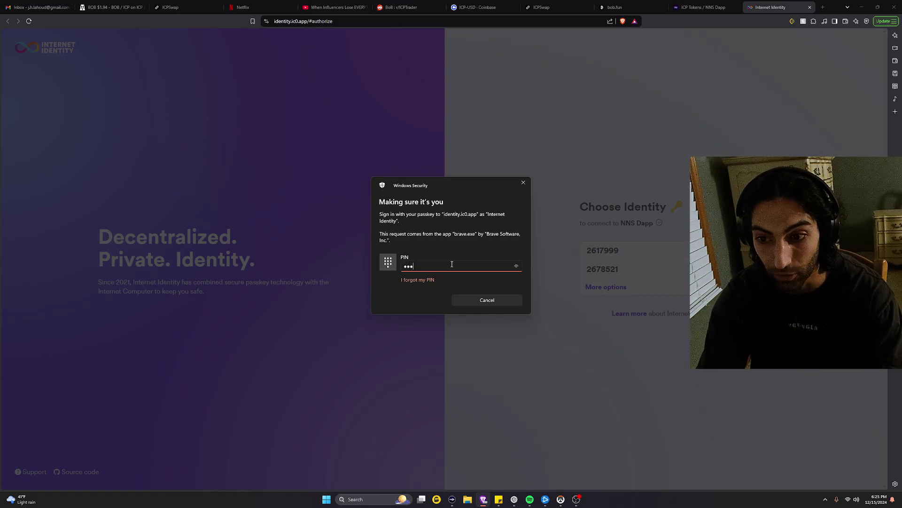
- Sign in to the NNS Dapp by confirming the Internet Identity passkey with the device PIN
{"action": "key", "text": "Return"}
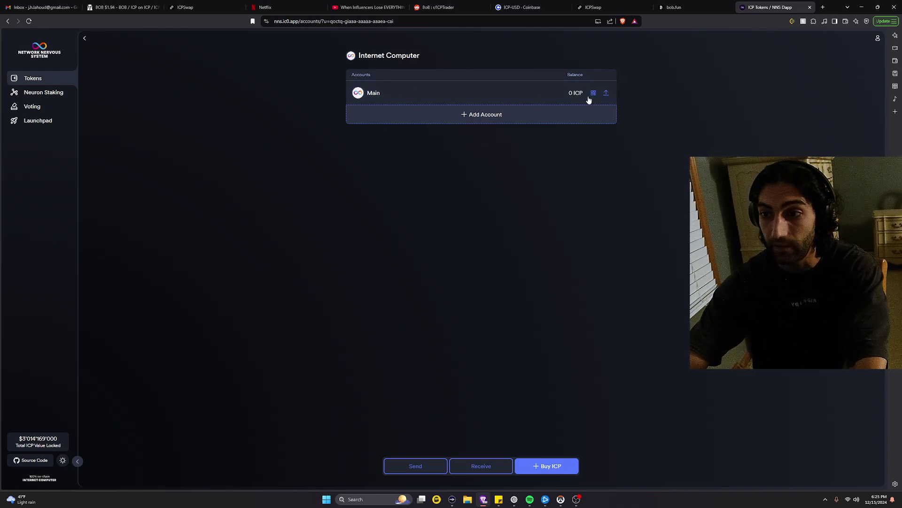
- Open the form for importing a new token at the end of the NNS Dapp's full token list
{"action": "left_click", "coordinate": [26, 80]}
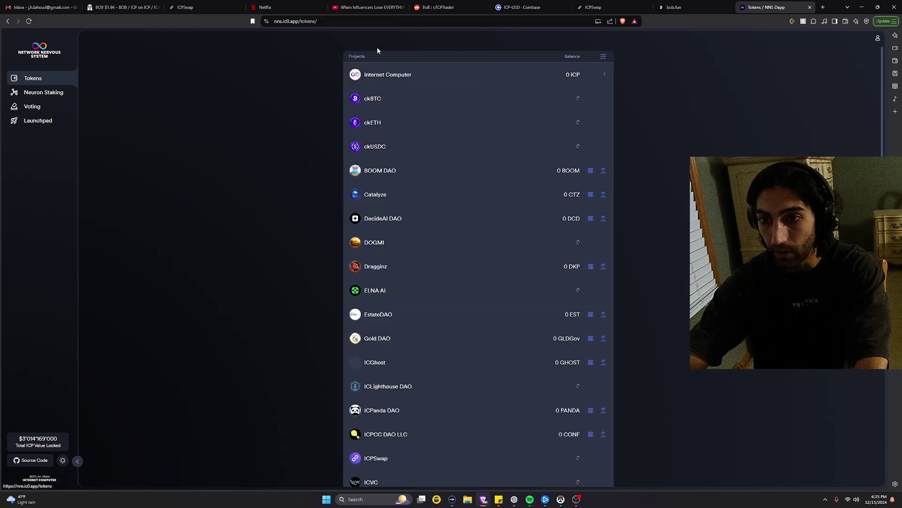
{"action": "scroll", "coordinate": [414, 412], "scroll_direction": "down", "scroll_amount": 3}
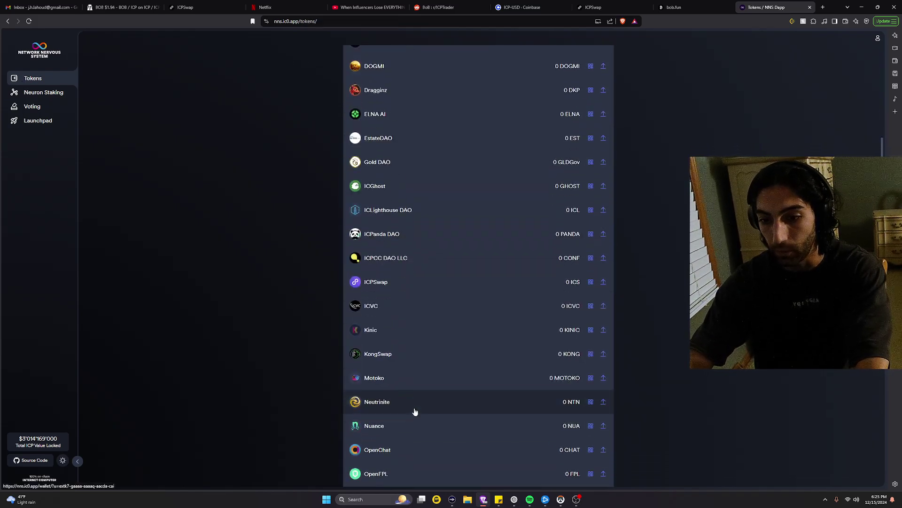
{"action": "scroll", "coordinate": [402, 319], "scroll_direction": "up", "scroll_amount": 3}
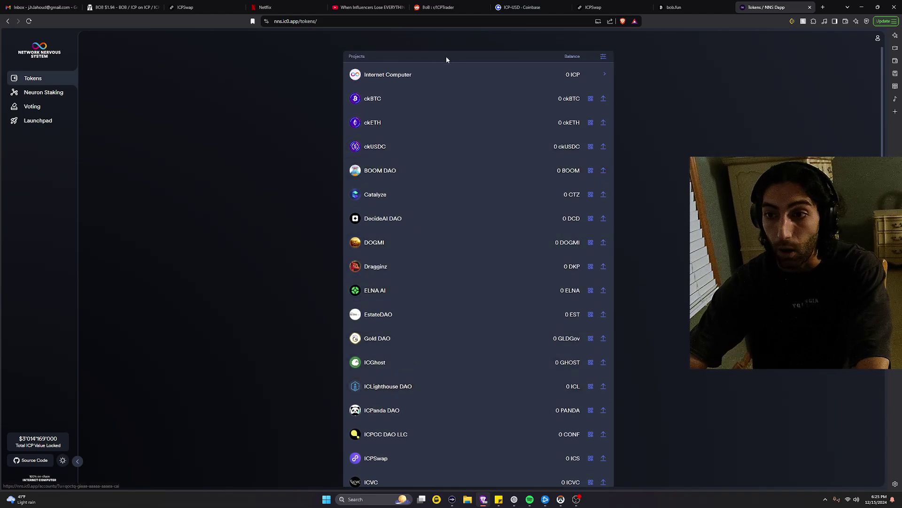
{"action": "scroll", "coordinate": [450, 148], "scroll_direction": "down", "scroll_amount": 5}
{"action": "scroll", "coordinate": [417, 373], "scroll_direction": "down", "scroll_amount": 3}
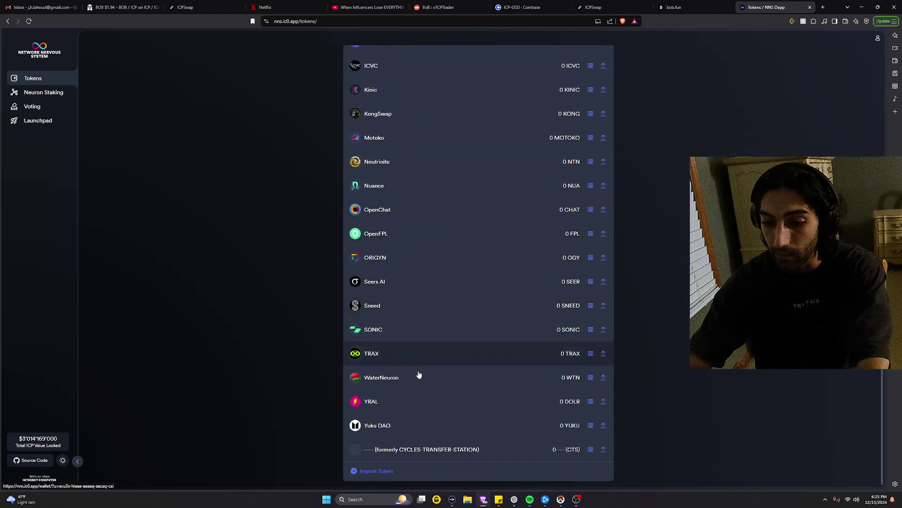
{"action": "left_click", "coordinate": [382, 472]}
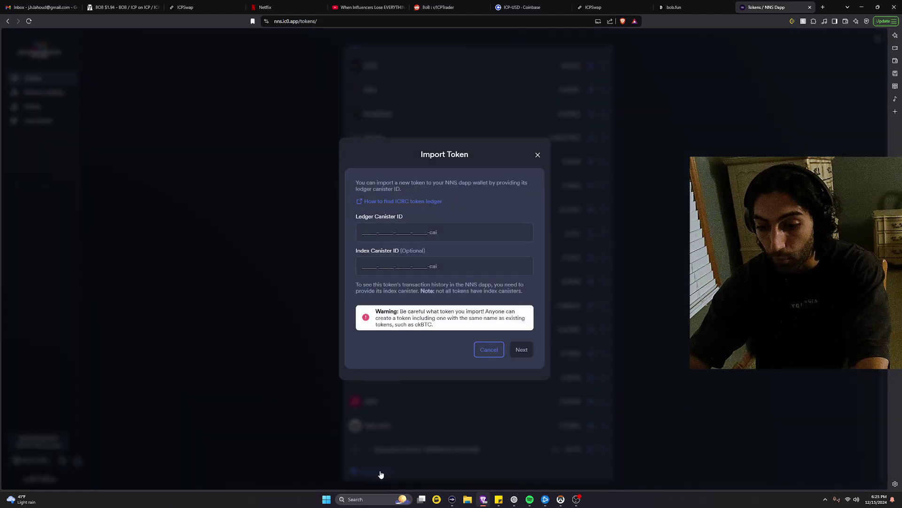
- Import BOB with the Bob Ledger canister ID 7pail-xaaaa-aaaas-aabmq-cai copied from bob.fun, leaving the index canister ID empty
{"action": "left_click", "coordinate": [396, 231]}
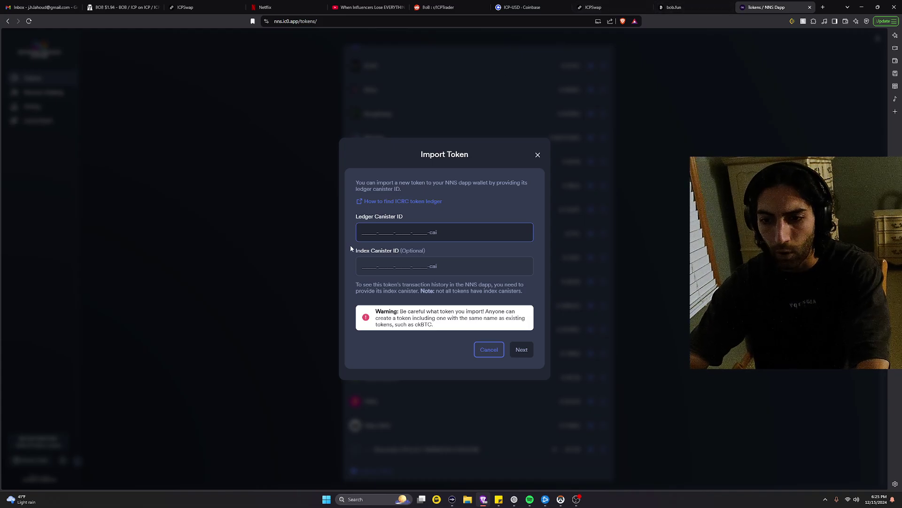
{"action": "left_click_drag", "start_coordinate": [355, 252], "coordinate": [427, 251]}
{"action": "left_click", "coordinate": [433, 258]}
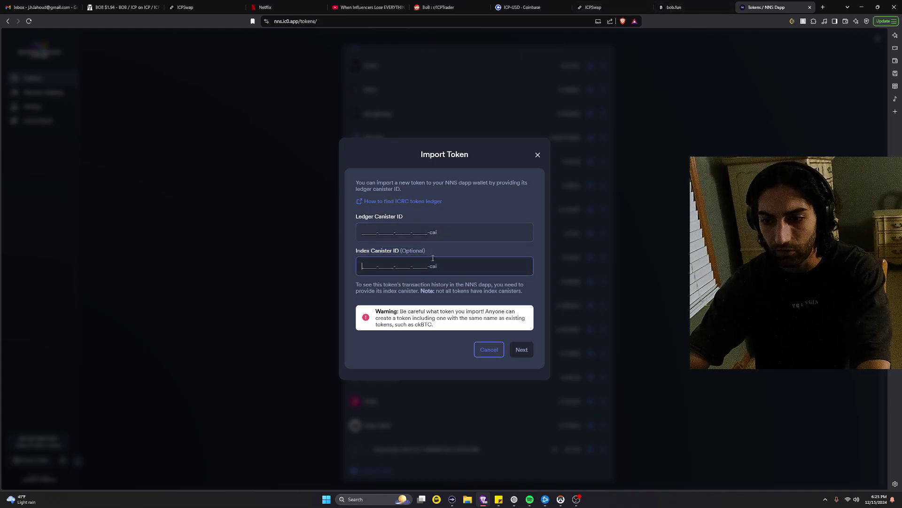
{"action": "left_click", "coordinate": [674, 7]}
{"action": "left_click", "coordinate": [214, 152]}
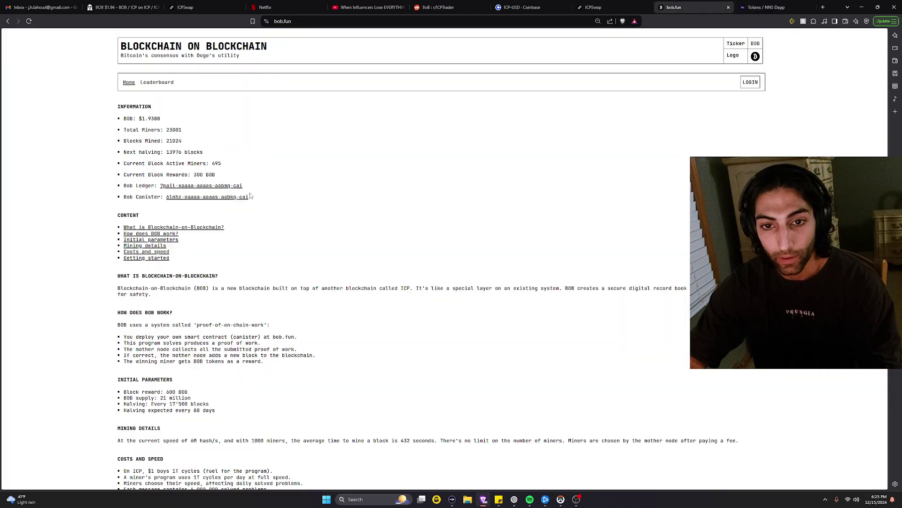
{"action": "left_click_drag", "start_coordinate": [250, 189], "coordinate": [169, 186]}
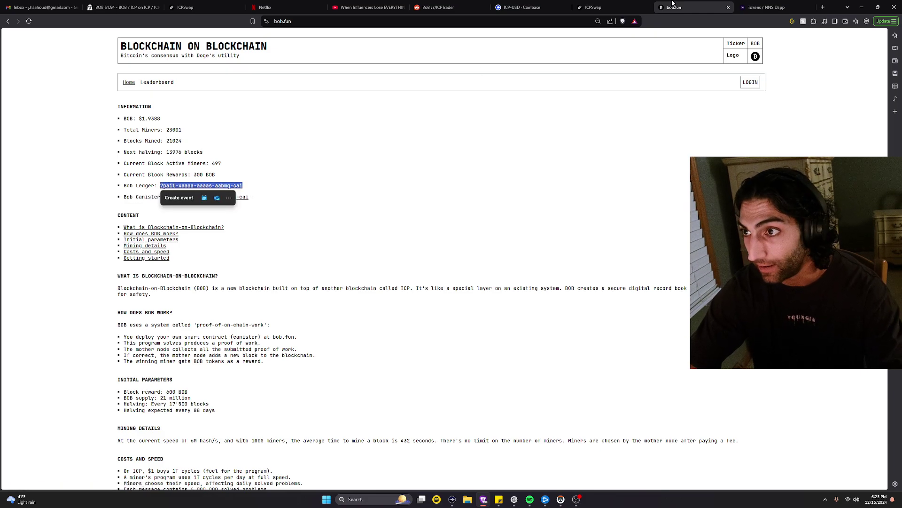
{"action": "key", "text": "ctrl+c"}
{"action": "left_click", "coordinate": [760, 7]}
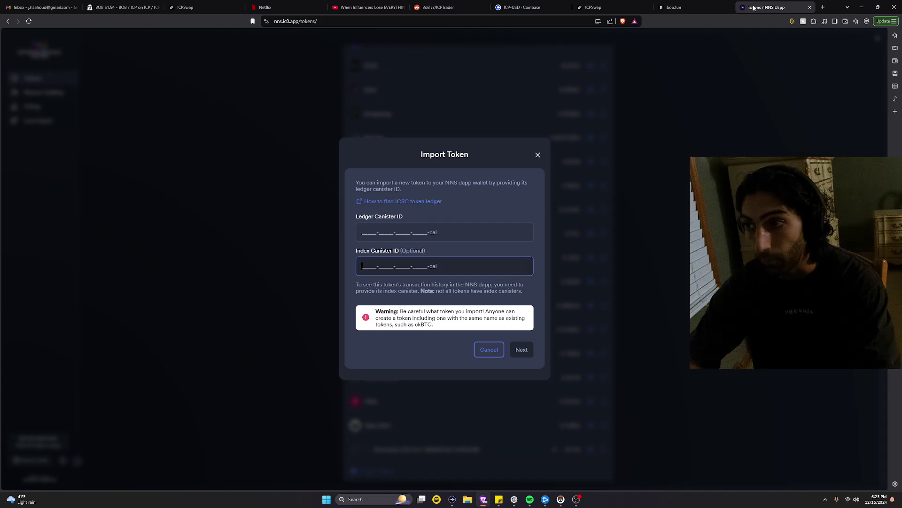
{"action": "left_click", "coordinate": [407, 232]}
{"action": "key", "text": "ctrl+v"}
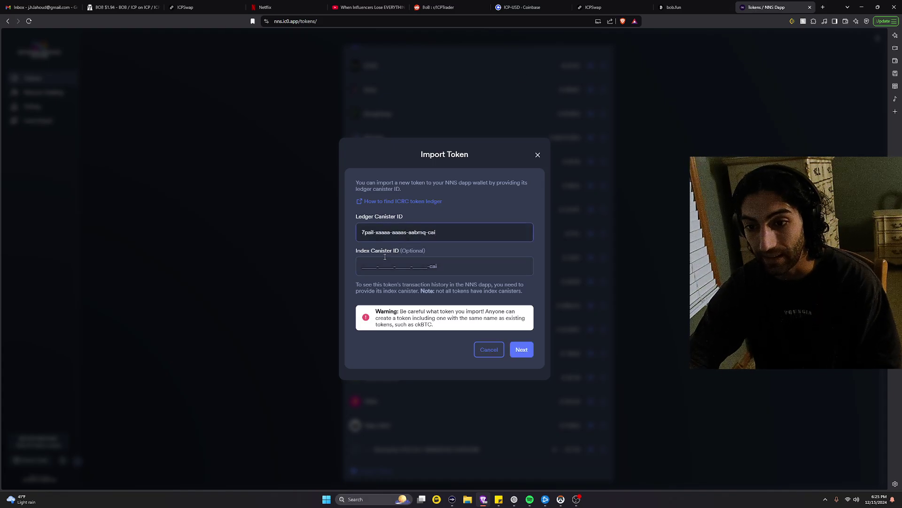
{"action": "left_click", "coordinate": [525, 349]}
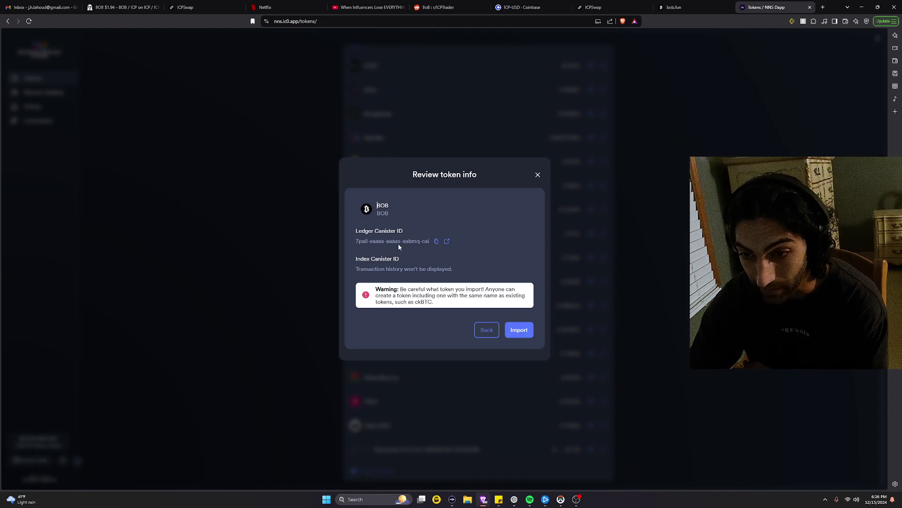
{"action": "left_click", "coordinate": [517, 330]}
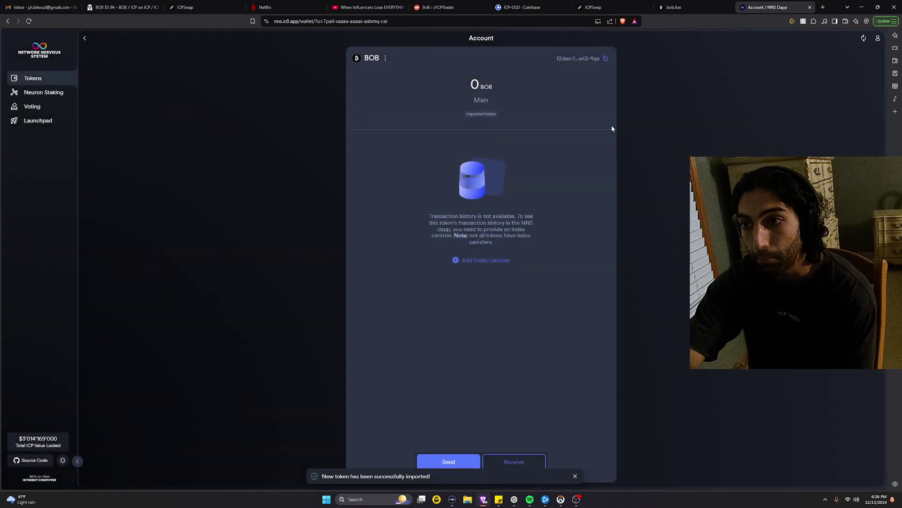
- Return to the token list and review BOB's receive address and send form, closing each one
{"action": "left_click", "coordinate": [33, 78]}
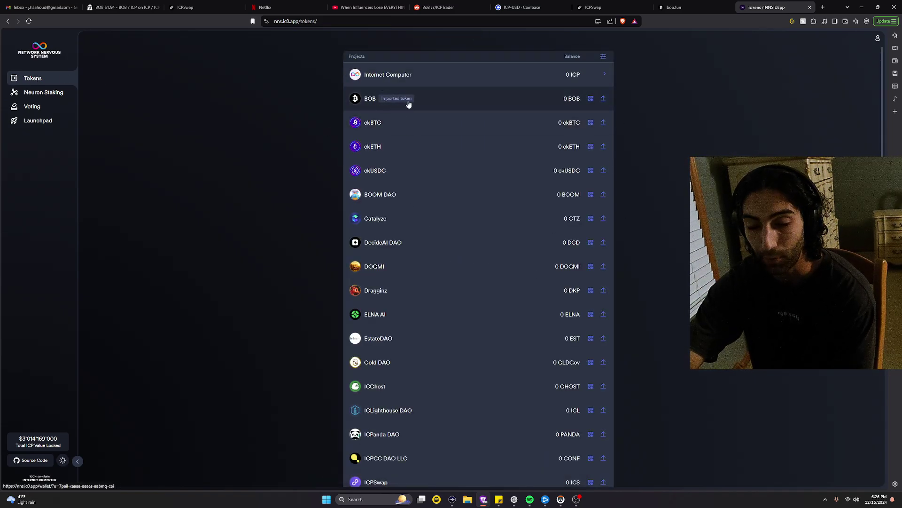
{"action": "left_click", "coordinate": [590, 98]}
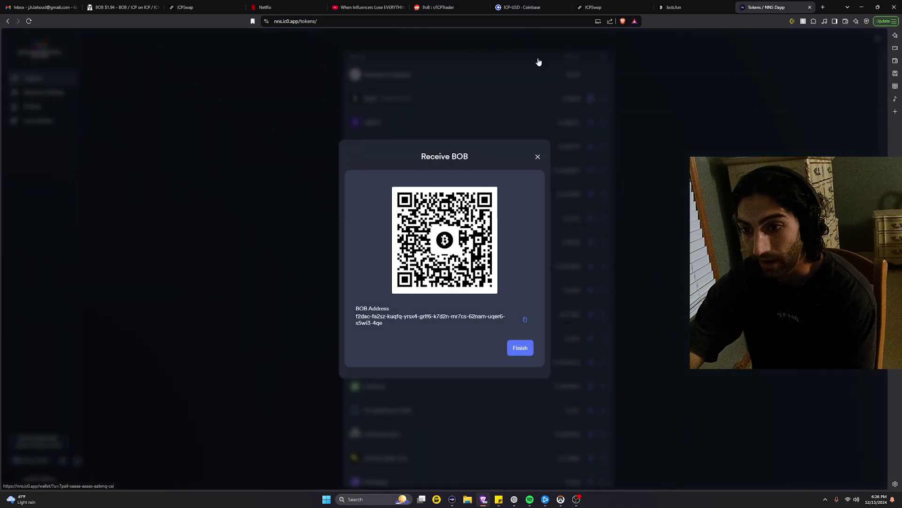
{"action": "left_click", "coordinate": [540, 158]}
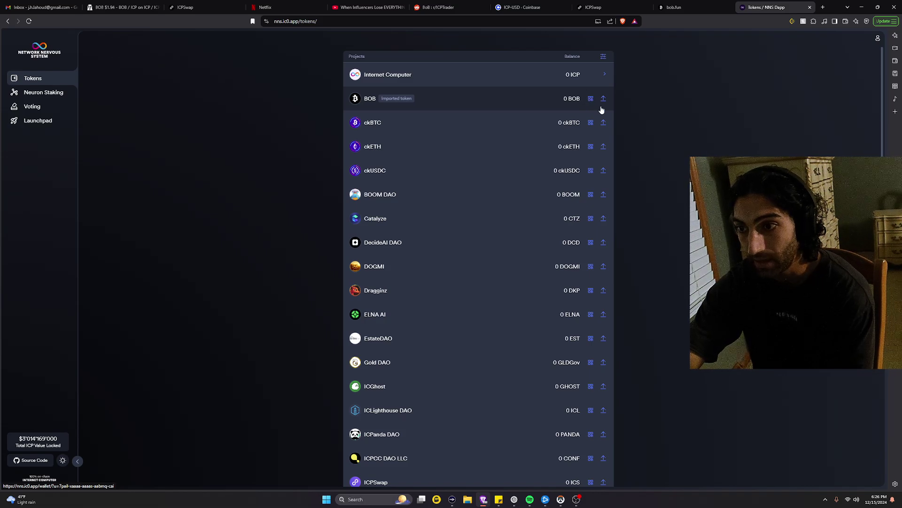
{"action": "left_click", "coordinate": [603, 99]}
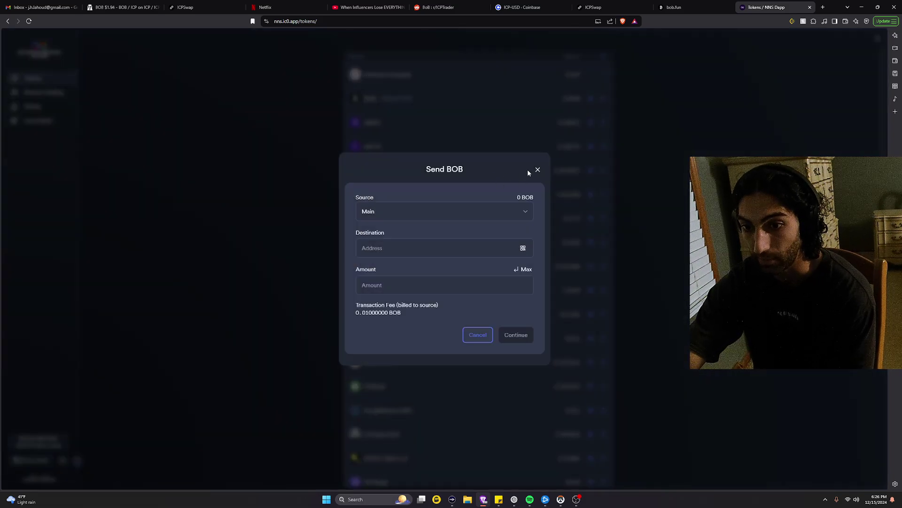
{"action": "left_click", "coordinate": [538, 170]}
- Copy the NNS Dapp's BOB receive address and enter it as the recipient principal ID in a BOB transfer on ICPSwap
{"action": "left_click", "coordinate": [591, 99]}
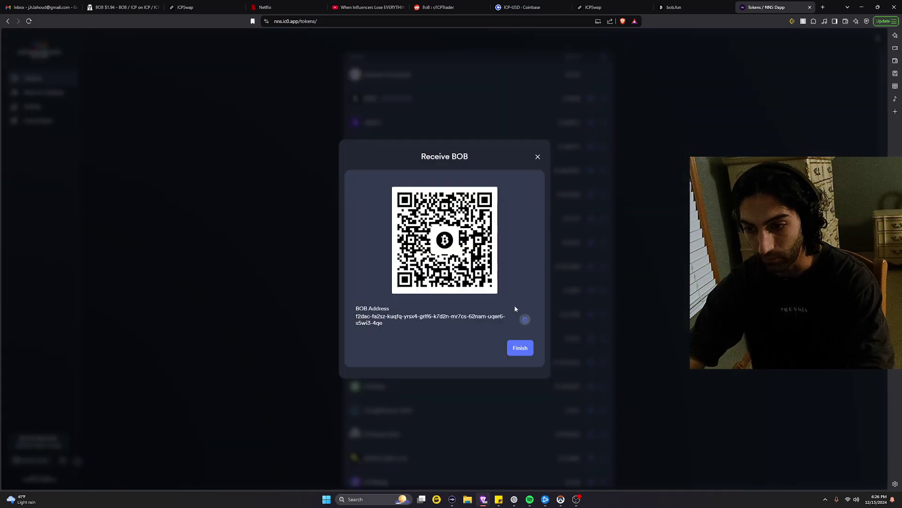
{"action": "left_click", "coordinate": [522, 348]}
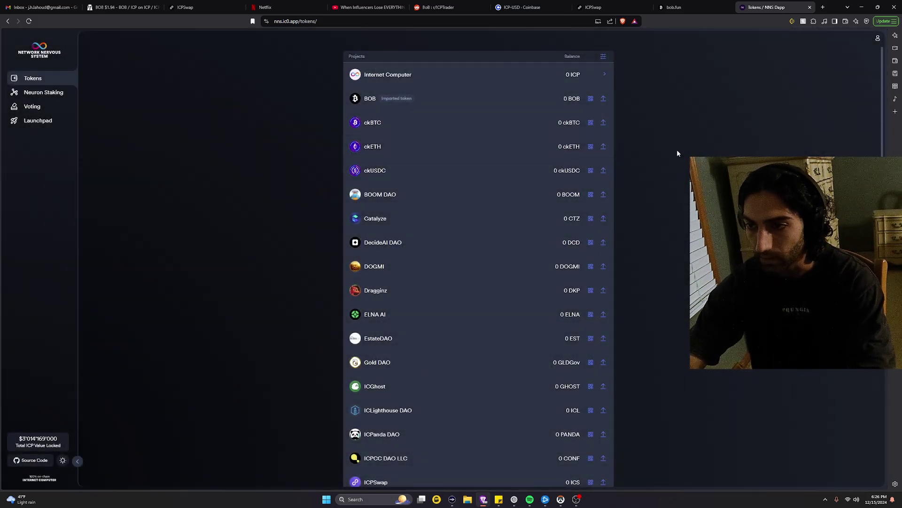
{"action": "left_click", "coordinate": [703, 4]}
{"action": "left_click", "coordinate": [606, 7]}
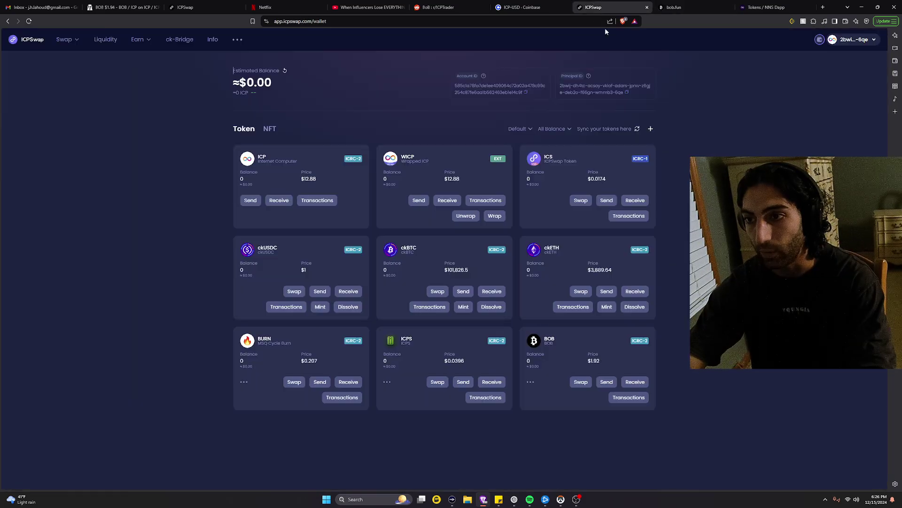
{"action": "left_click", "coordinate": [530, 382]}
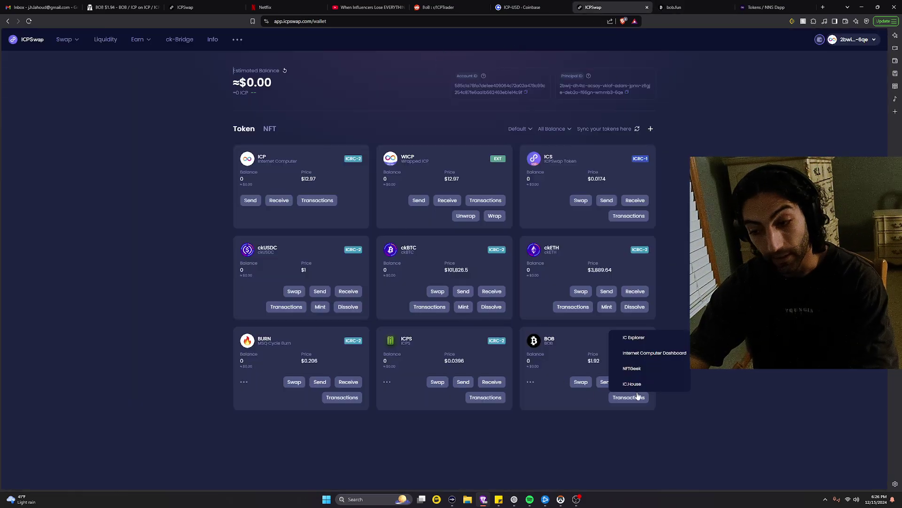
{"action": "left_click", "coordinate": [530, 382]}
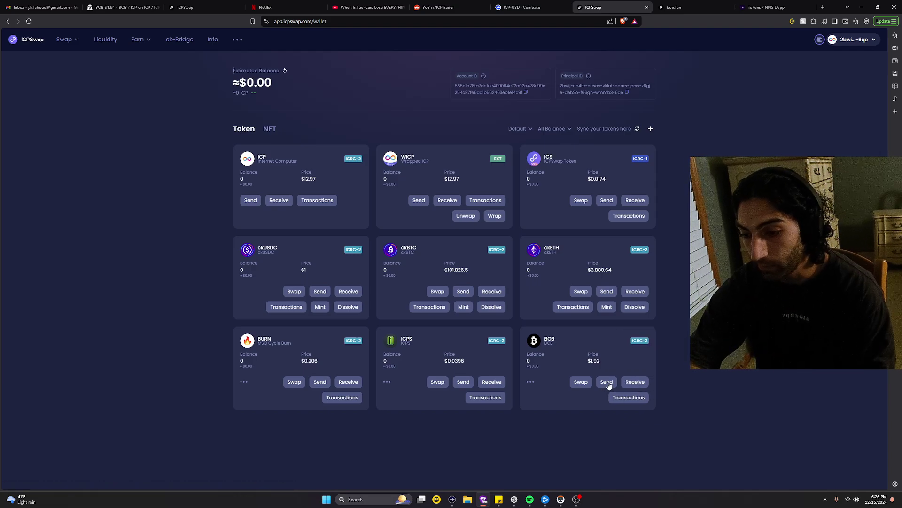
{"action": "left_click", "coordinate": [607, 383]}
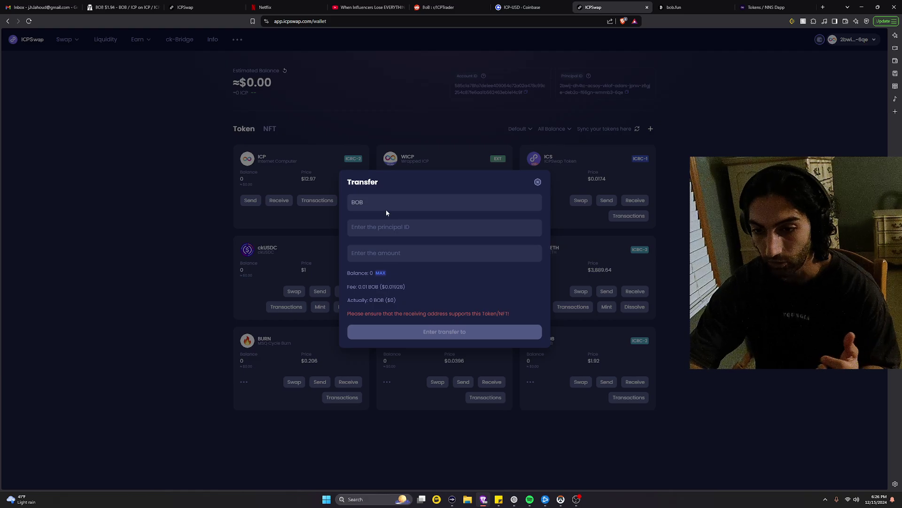
{"action": "left_click", "coordinate": [387, 228]}
{"action": "key", "text": "ctrl+v"}
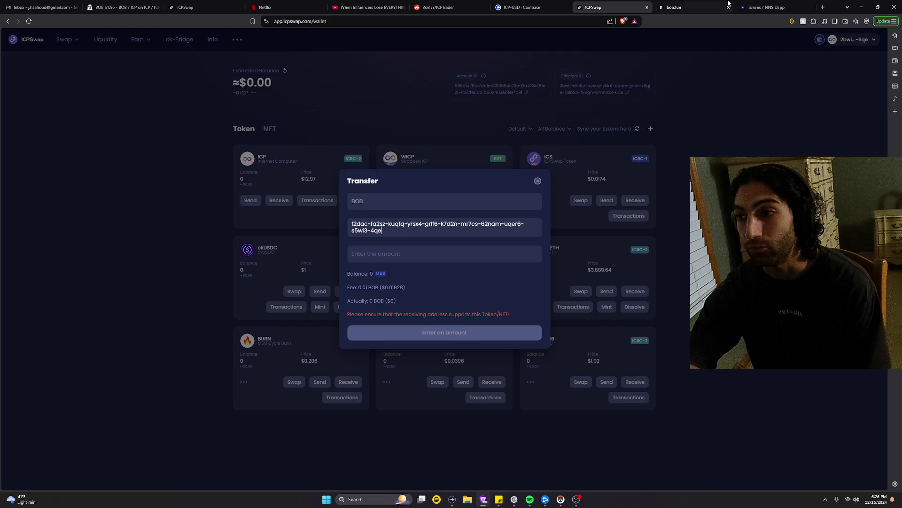
- Recheck BOB's receive address in the NNS Dapp, and try an ICPSwap transfer amount of 1 BOB before closing the transfer form
{"action": "left_click", "coordinate": [759, 7]}
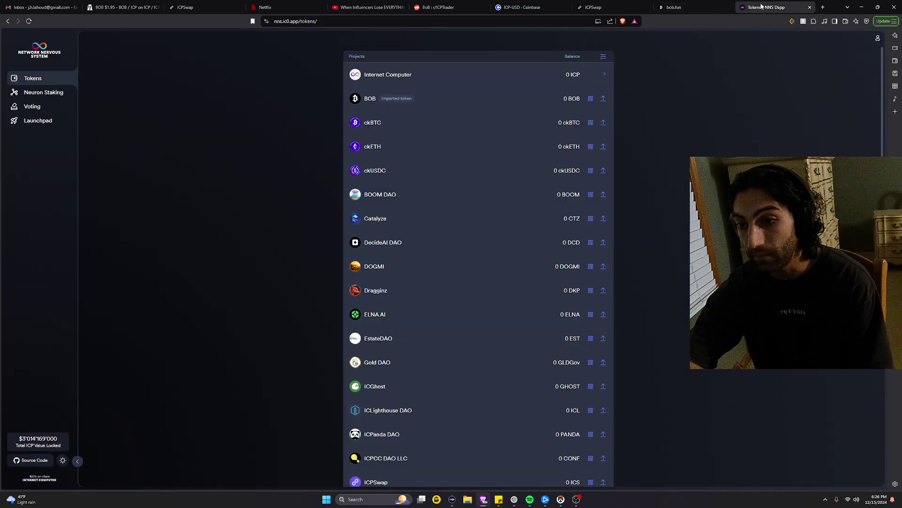
{"action": "left_click", "coordinate": [589, 98]}
{"action": "left_click", "coordinate": [519, 348]}
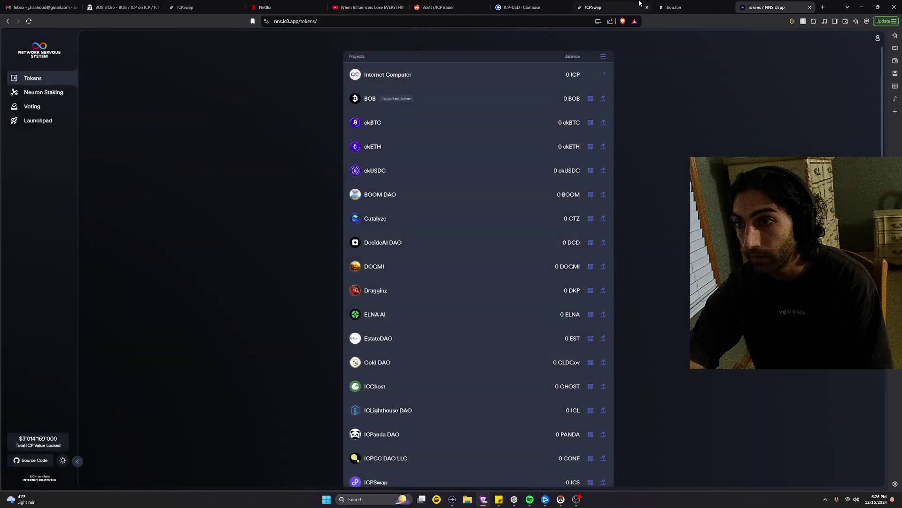
{"action": "key", "text": "ctrl+shift+Tab"}
{"action": "key", "text": "ctrl+shift+Tab"}
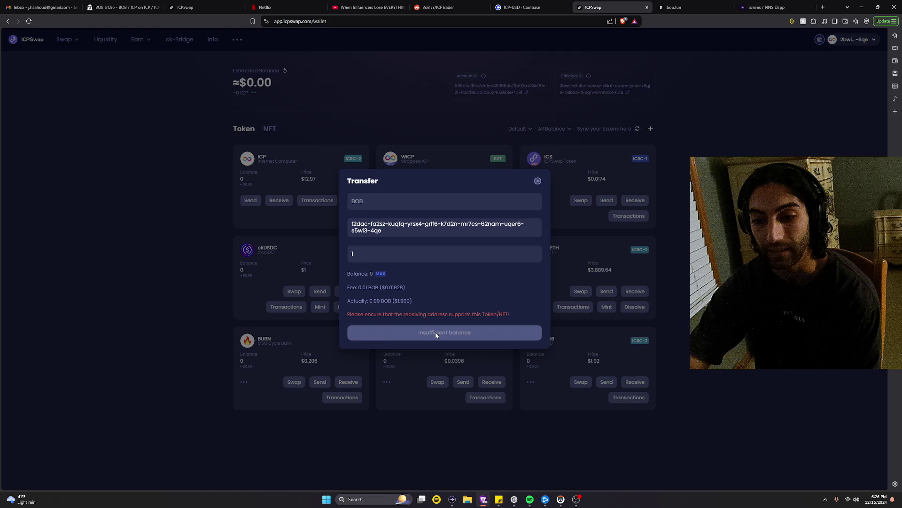
{"action": "left_click", "coordinate": [537, 182]}
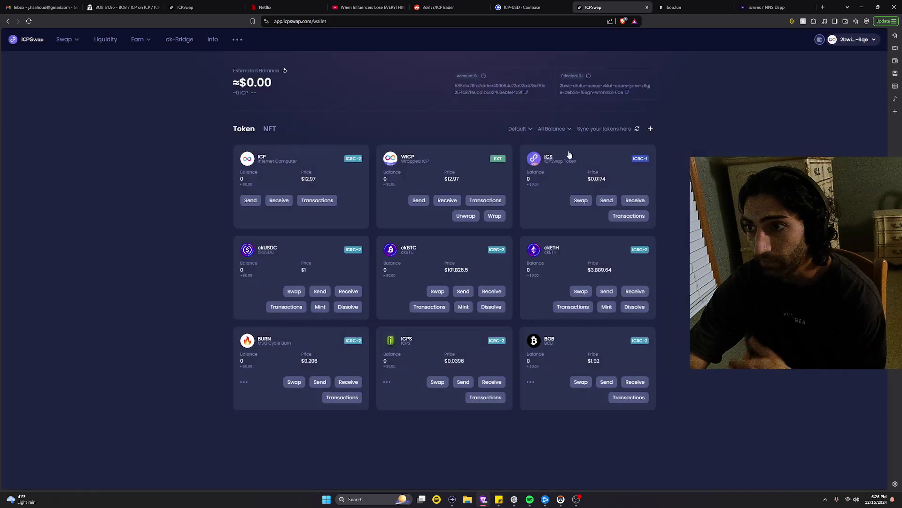
- Open a BOB send form in the NNS Dapp and copy the BOB receive address from the ICPSwap wallet
{"action": "left_click", "coordinate": [761, 6]}
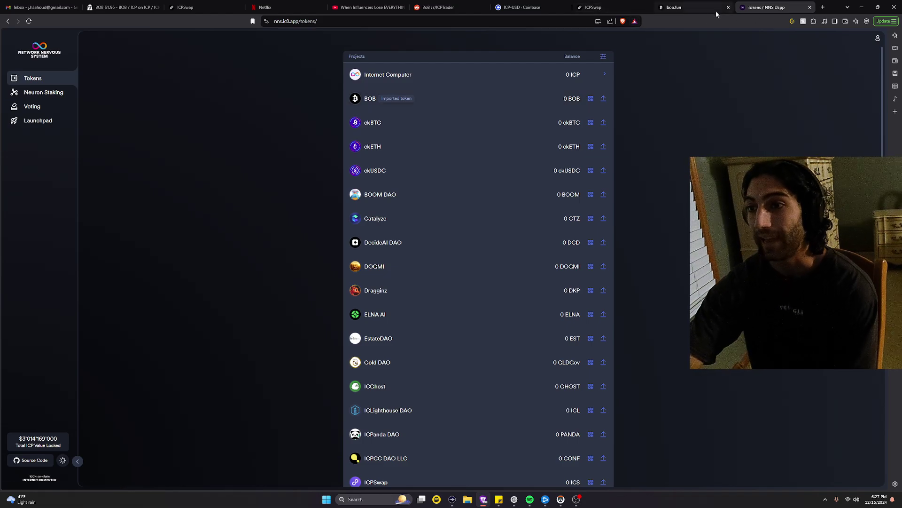
{"action": "left_click", "coordinate": [604, 100]}
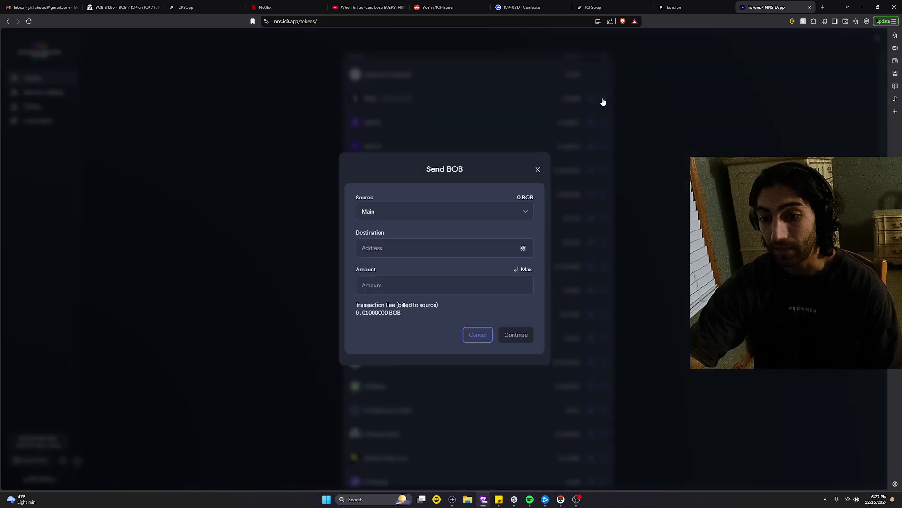
{"action": "left_click", "coordinate": [611, 7]}
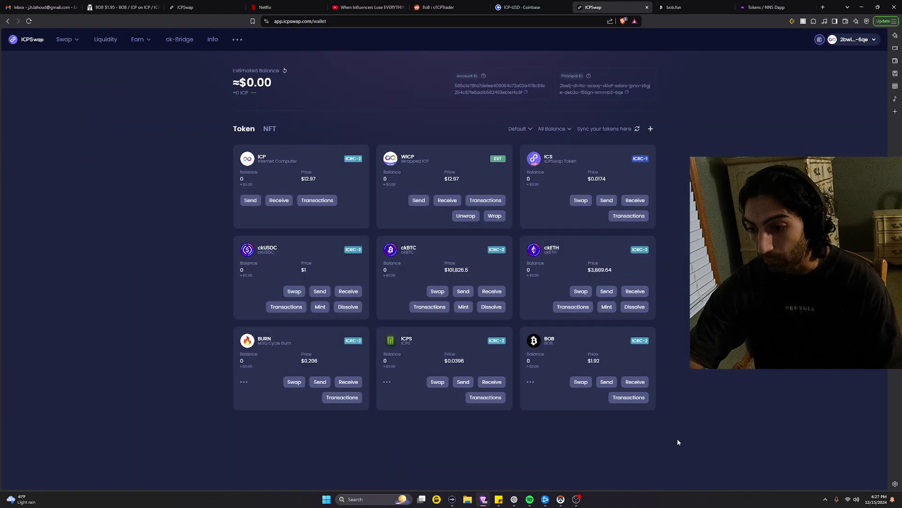
{"action": "left_click", "coordinate": [635, 382]}
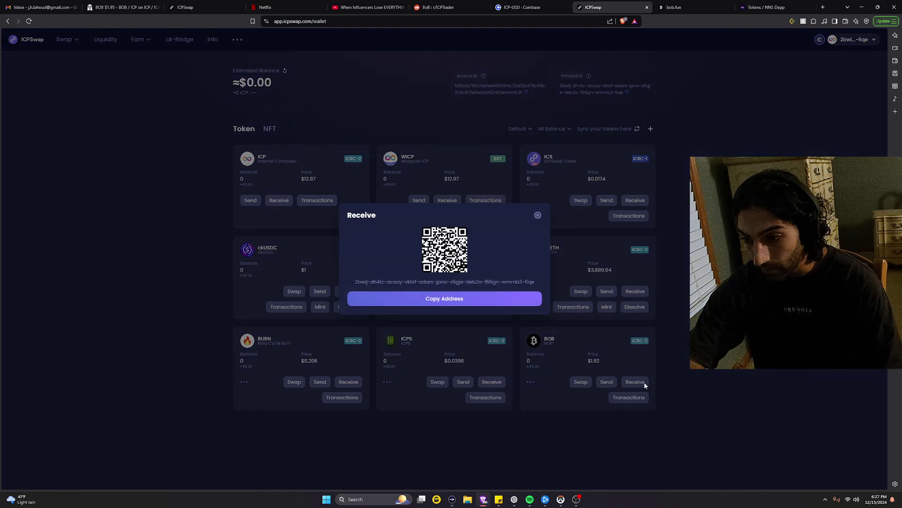
{"action": "left_click", "coordinate": [431, 299]}
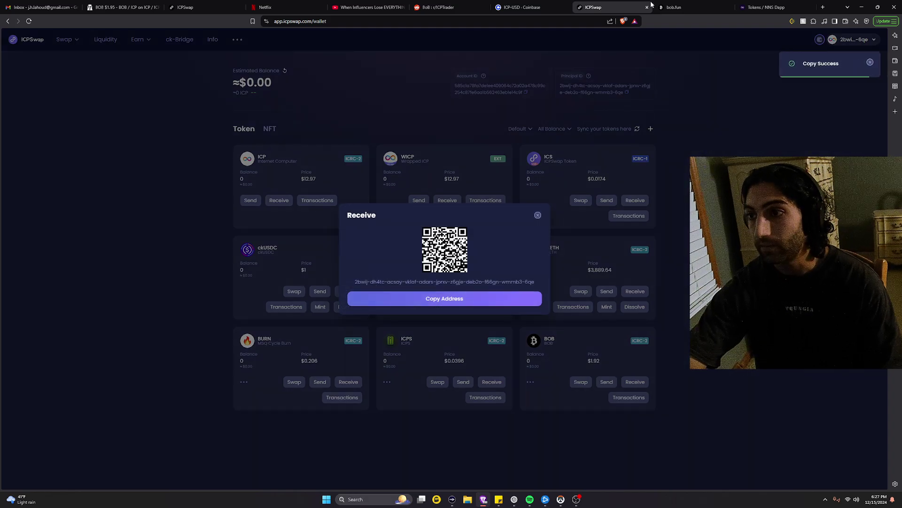
- Fill the NNS Dapp's BOB send form with the copied ICPSwap address and an amount of 1, and cancel it
{"action": "left_click", "coordinate": [765, 7]}
{"action": "left_click", "coordinate": [404, 248]}
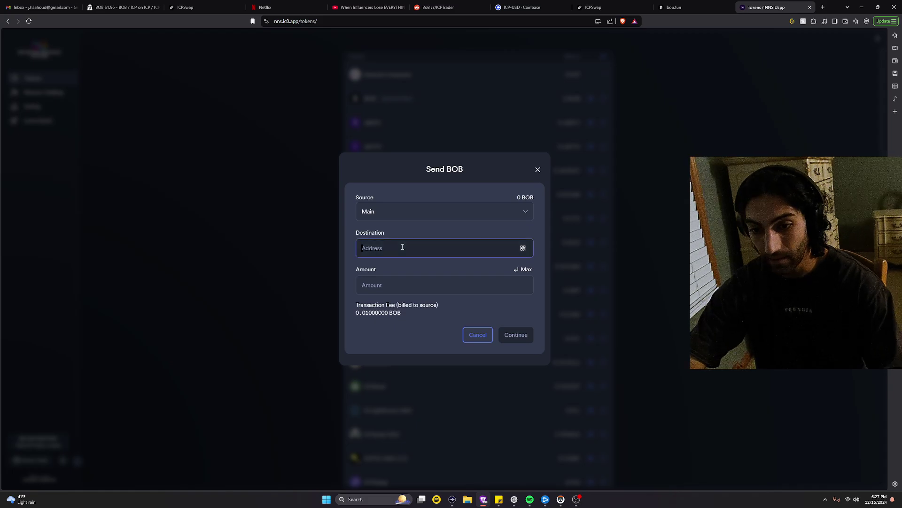
{"action": "key", "text": "ctrl+v"}
{"action": "left_click", "coordinate": [399, 284]}
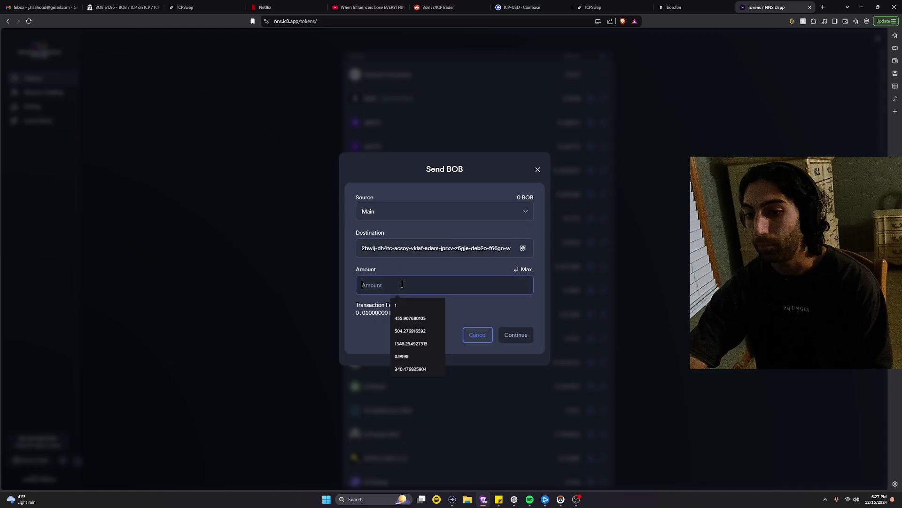
{"action": "left_click", "coordinate": [416, 309]}
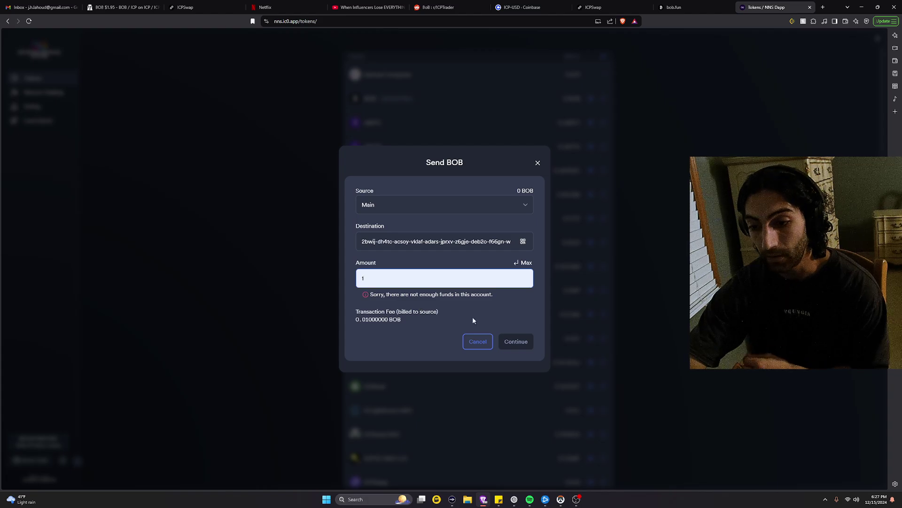
{"action": "left_click", "coordinate": [480, 340]}
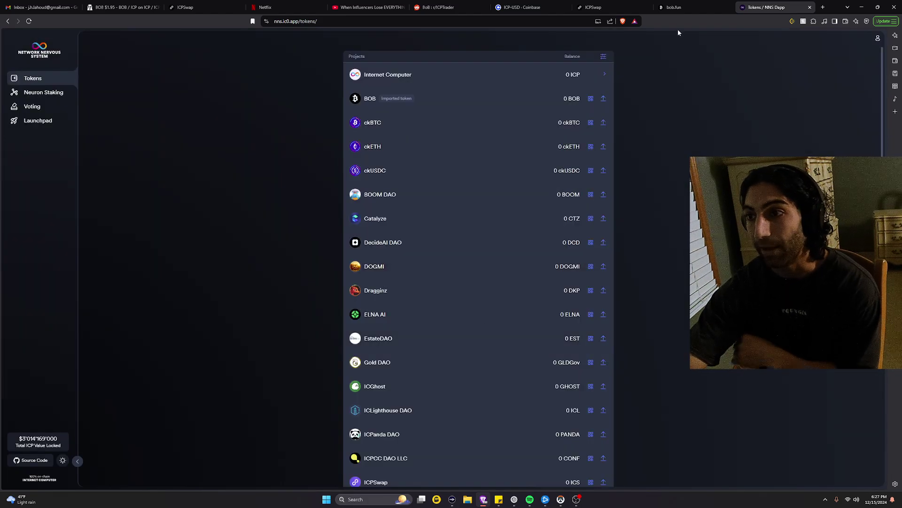
- Return to the ICPSwap wallet and refresh its estimated balance
{"action": "left_click", "coordinate": [676, 7]}
{"action": "left_click", "coordinate": [632, 8]}
{"action": "left_click", "coordinate": [600, 376]}
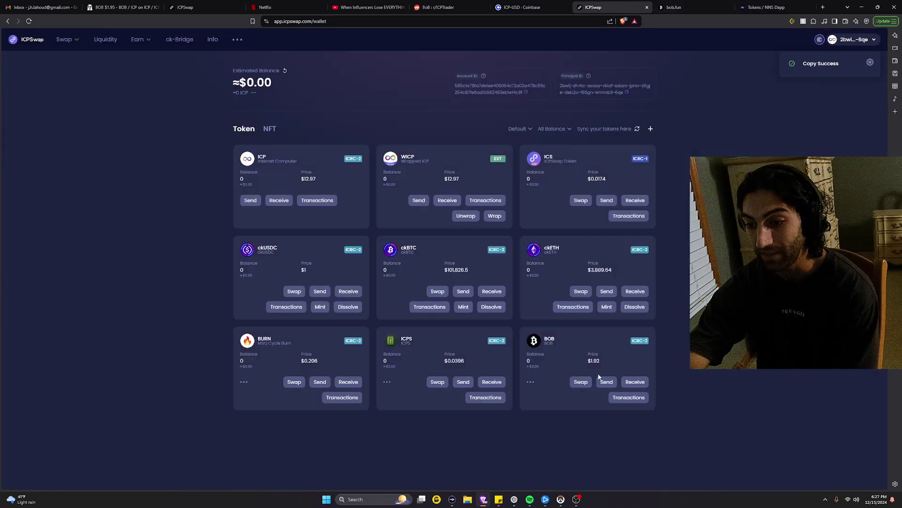
{"action": "left_click", "coordinate": [284, 70]}
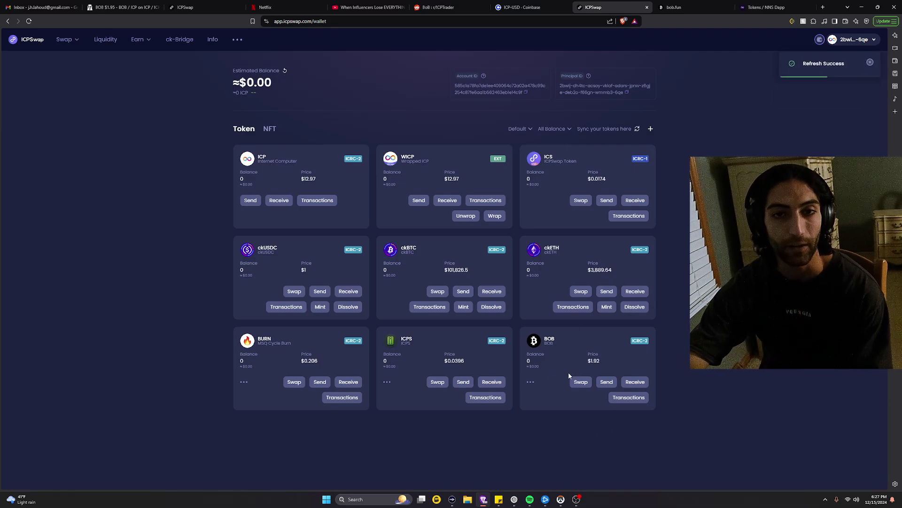
- Set up an ICPSwap swap from BOB to ICP without entering an amount
{"action": "left_click", "coordinate": [73, 41]}
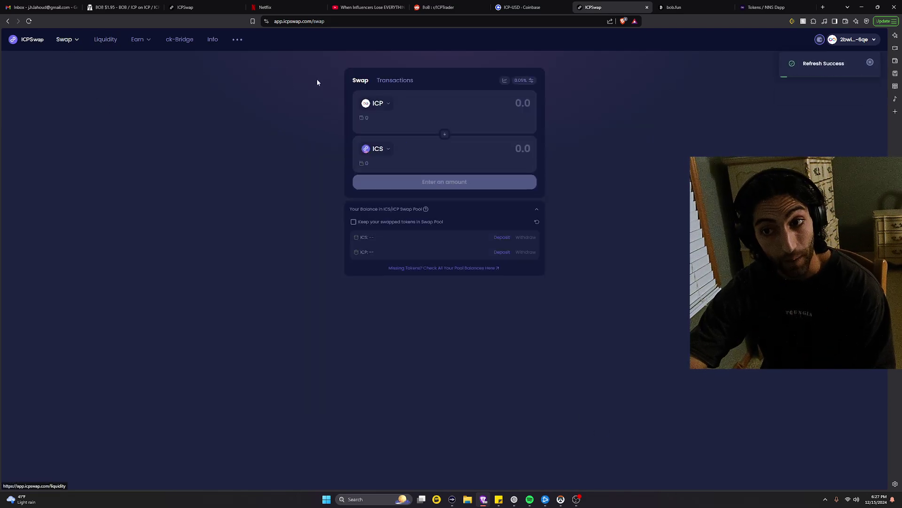
{"action": "left_click", "coordinate": [378, 148]}
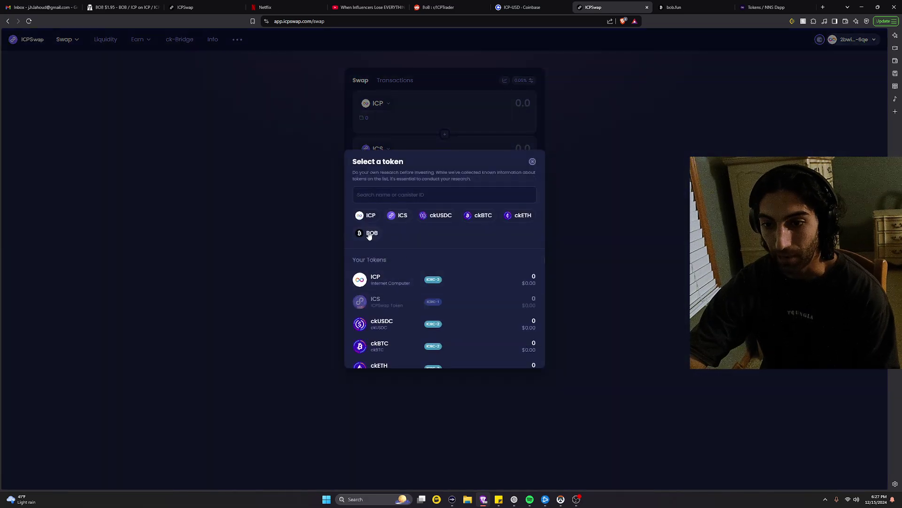
{"action": "left_click", "coordinate": [370, 232]}
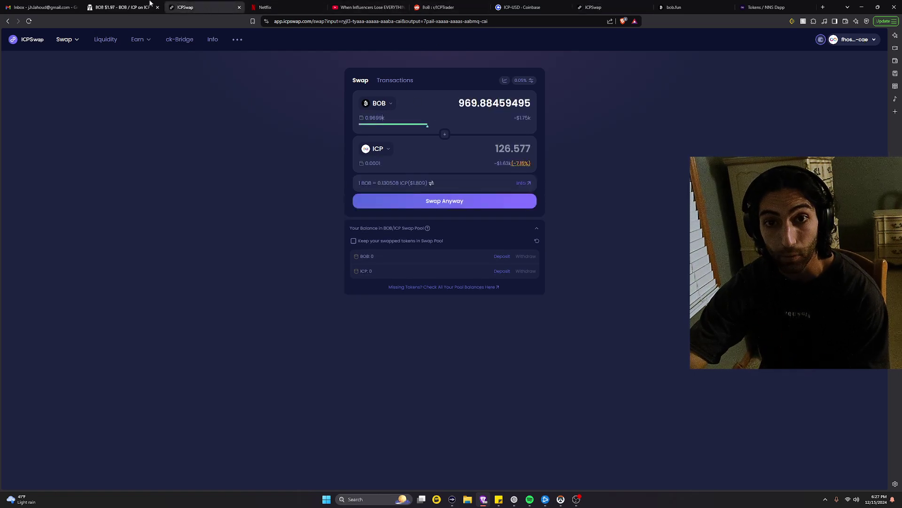
{"action": "left_click", "coordinate": [124, 7]}
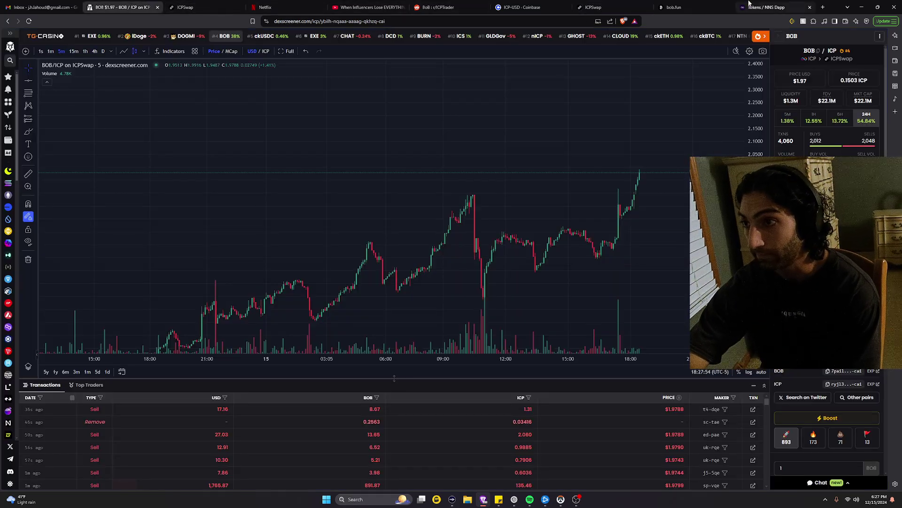
{"action": "left_click", "coordinate": [766, 7]}
{"action": "left_click", "coordinate": [715, 6]}
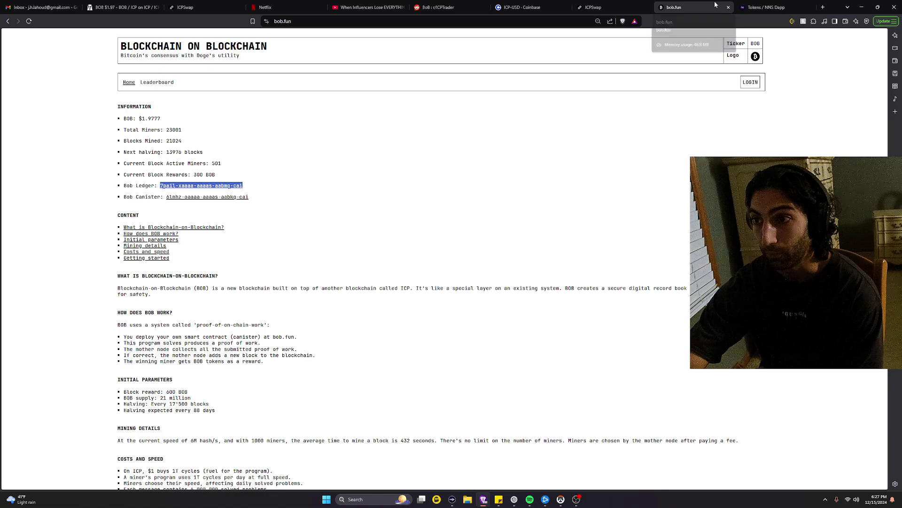
{"action": "left_click", "coordinate": [601, 7]}
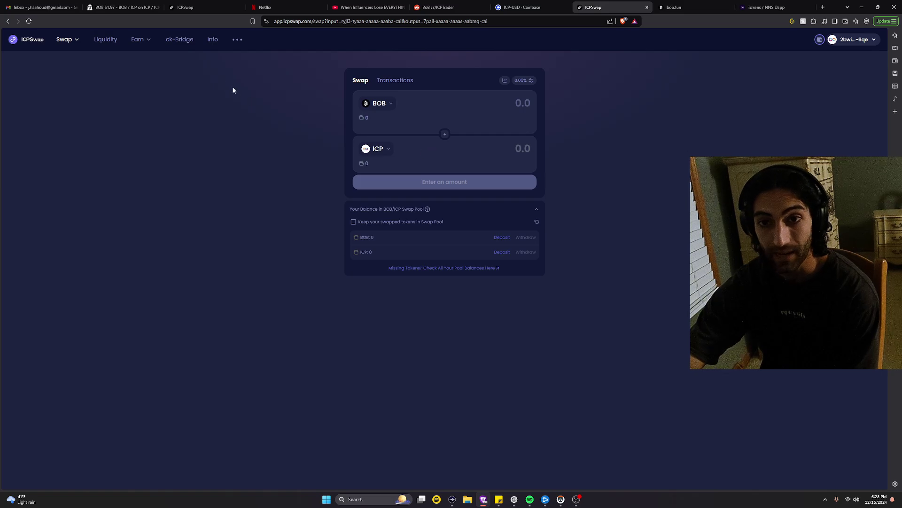
- Start an ICP transfer from the ICPSwap wallet and copy the ICP receive address from Coinbase
{"action": "left_click", "coordinate": [820, 39]}
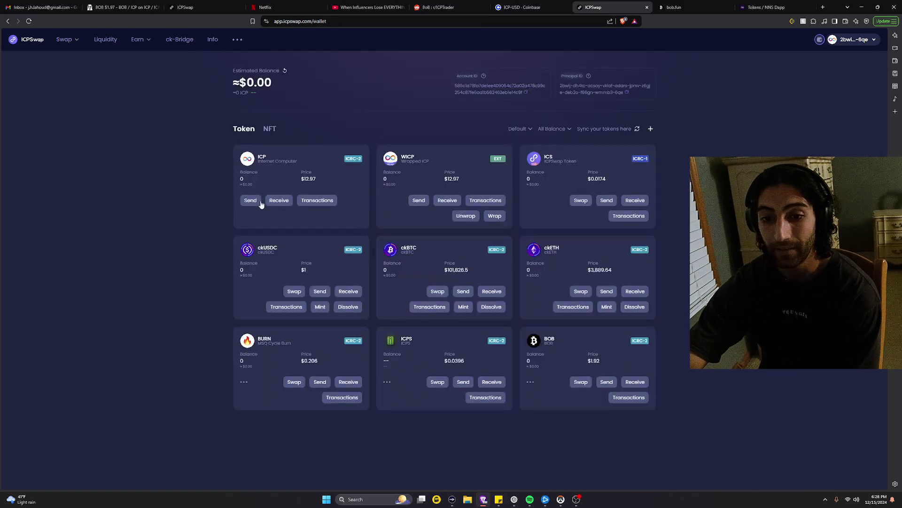
{"action": "left_click", "coordinate": [250, 200]}
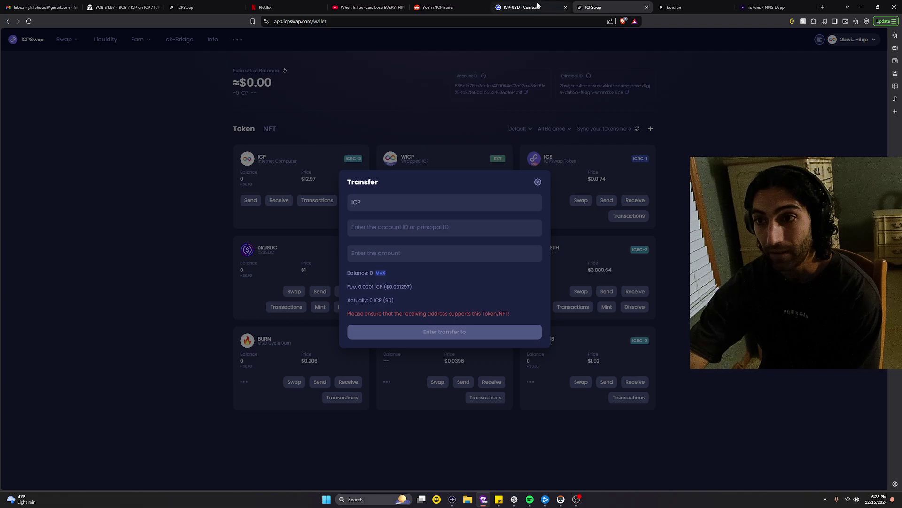
{"action": "left_click", "coordinate": [521, 7]}
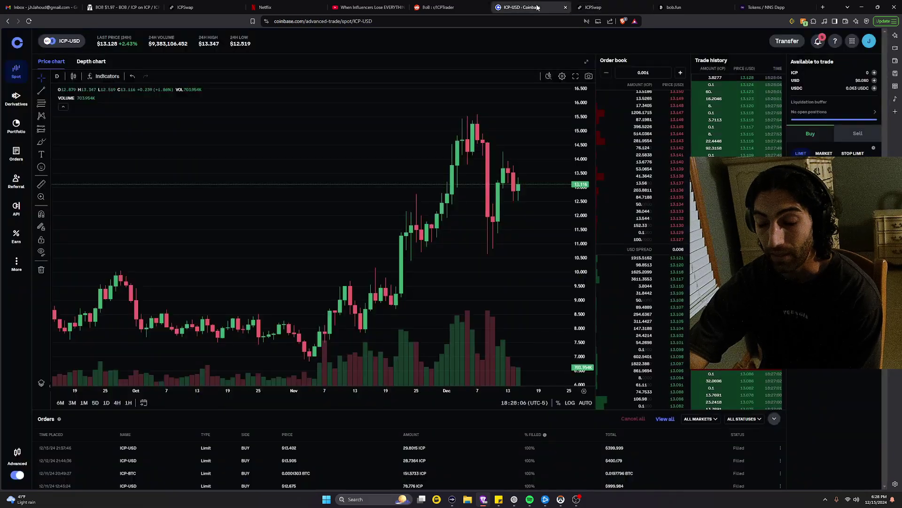
{"action": "left_click", "coordinate": [787, 41]}
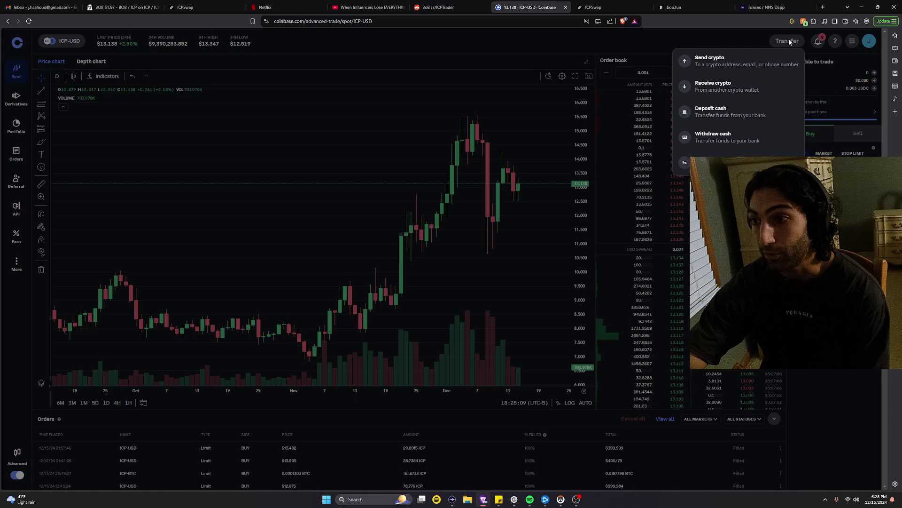
{"action": "left_click", "coordinate": [709, 89]}
{"action": "left_click", "coordinate": [463, 130]}
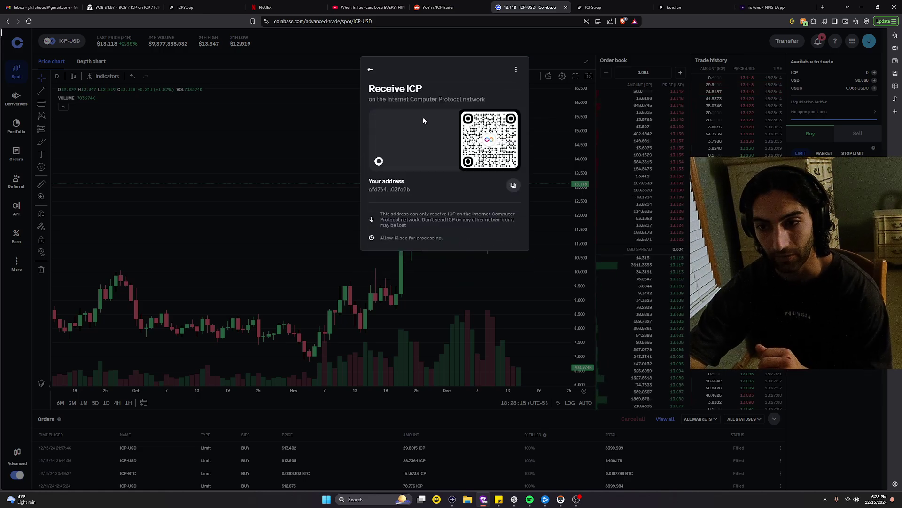
{"action": "left_click", "coordinate": [514, 186]}
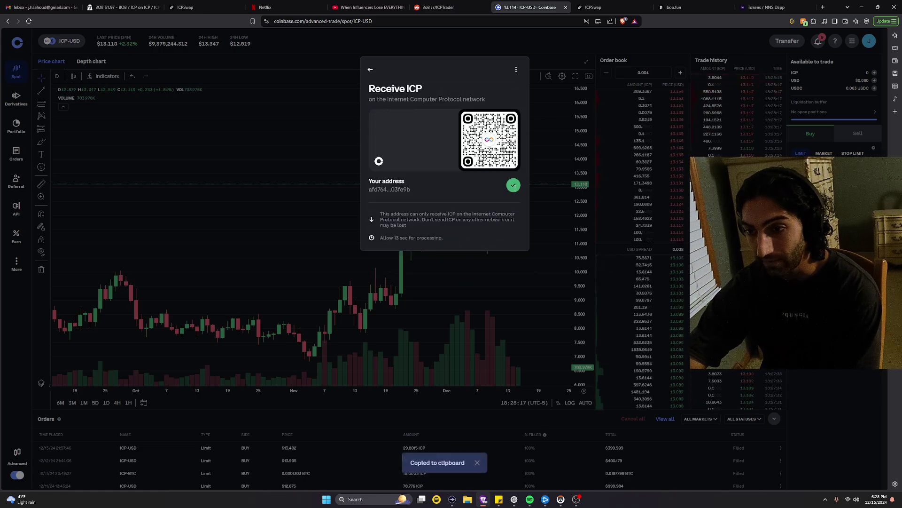
- Enter the copied Coinbase address as the recipient of the ICP transfer on ICPSwap, and close Coinbase's ICP receive dialog
{"action": "left_click", "coordinate": [603, 5]}
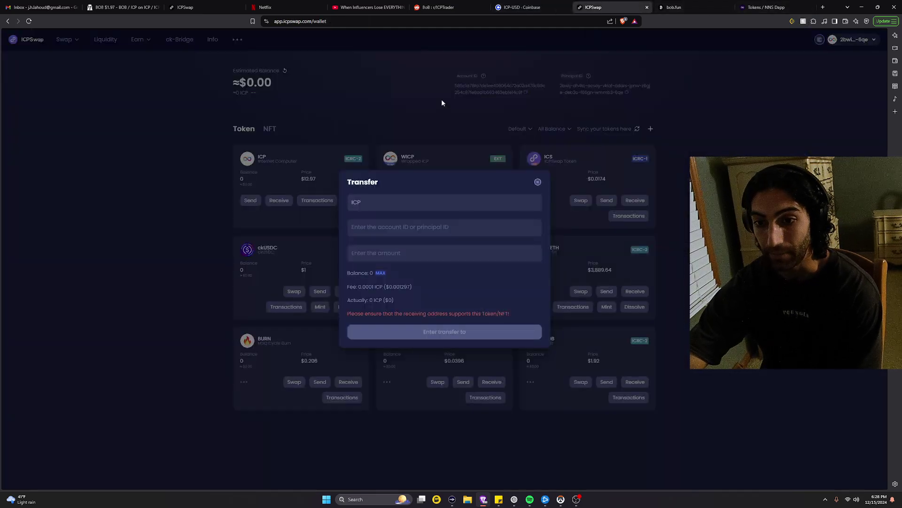
{"action": "left_click", "coordinate": [386, 225]}
{"action": "key", "text": "ctrl+v"}
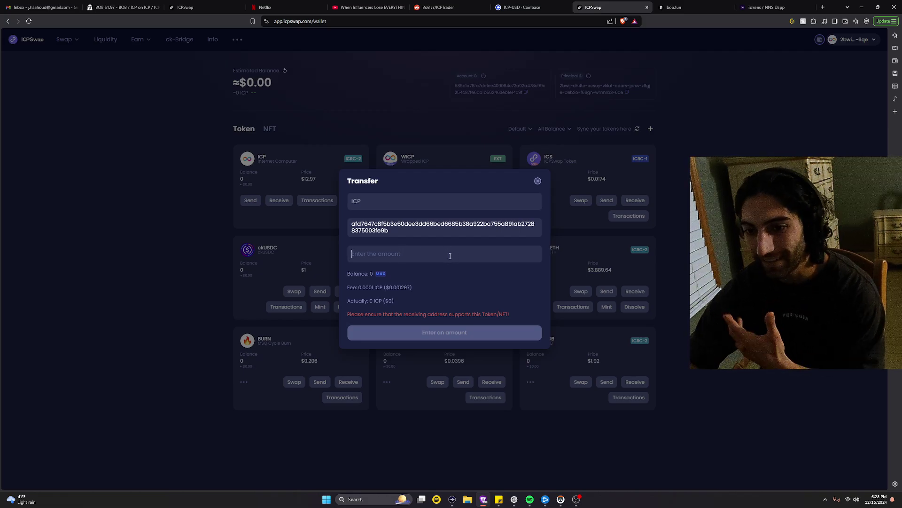
{"action": "left_click", "coordinate": [479, 247]}
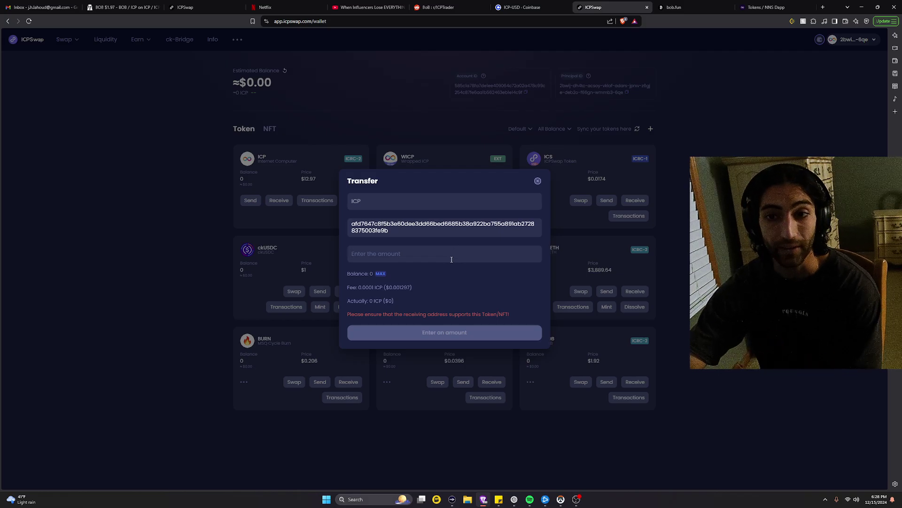
{"action": "left_click", "coordinate": [522, 7]}
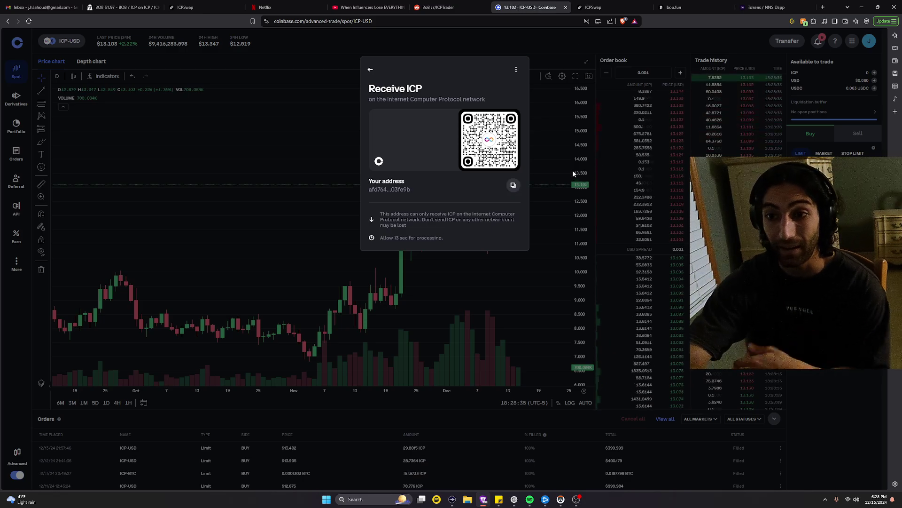
{"action": "left_click", "coordinate": [467, 36]}
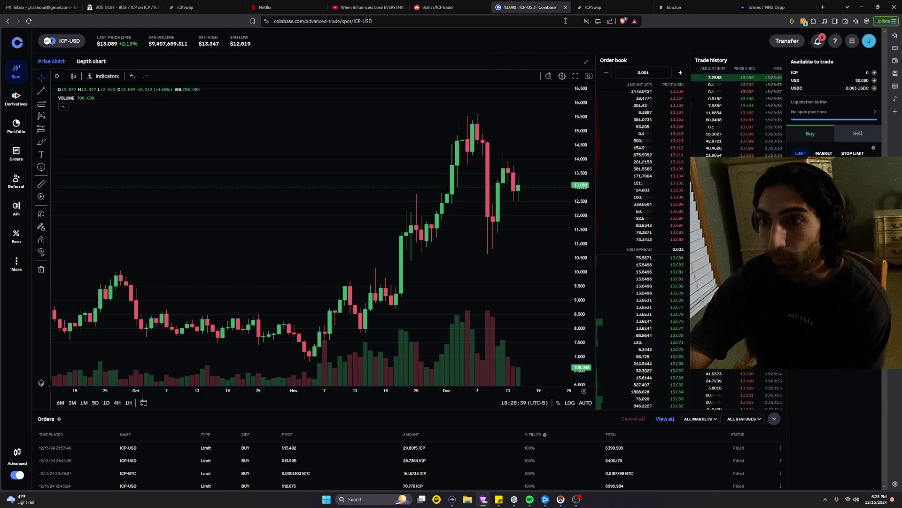
- Revisit the ICPSwap, bob.fun and NNS Dapp pages, and examine the recent BOB/ICP candles on DEX Screener
{"action": "left_click", "coordinate": [598, 6]}
{"action": "left_click", "coordinate": [676, 7]}
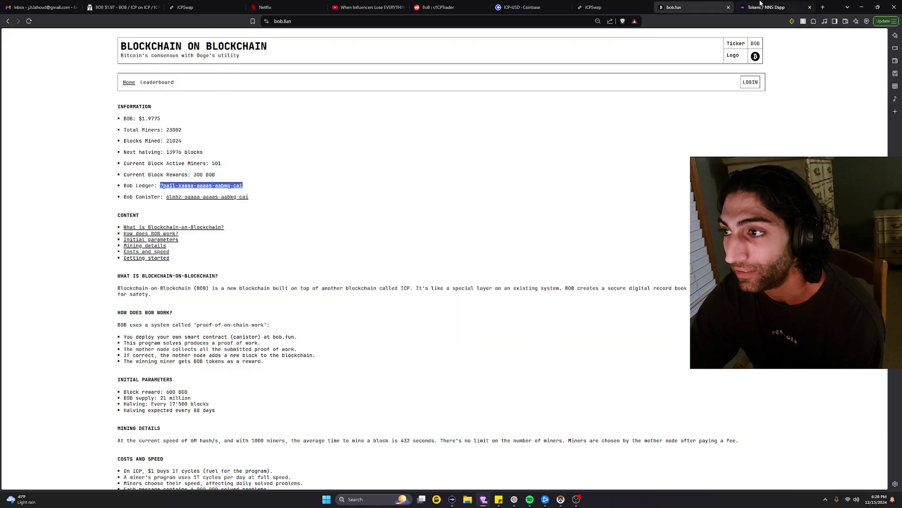
{"action": "left_click", "coordinate": [771, 7]}
{"action": "left_click", "coordinate": [185, 7]}
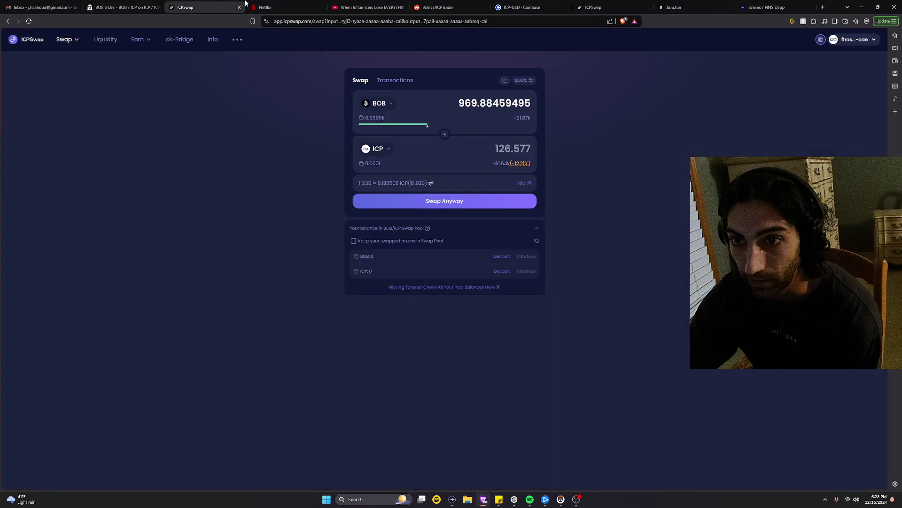
{"action": "left_click", "coordinate": [599, 6]}
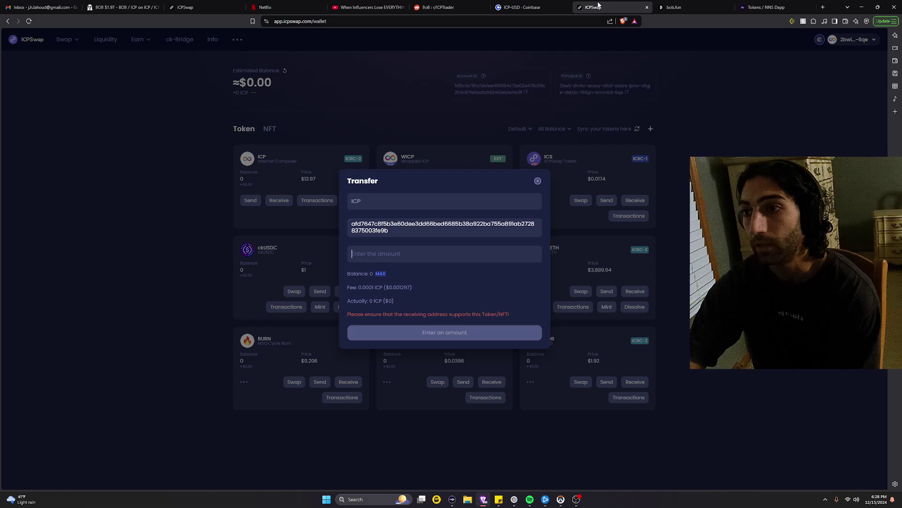
{"action": "left_click", "coordinate": [681, 5]}
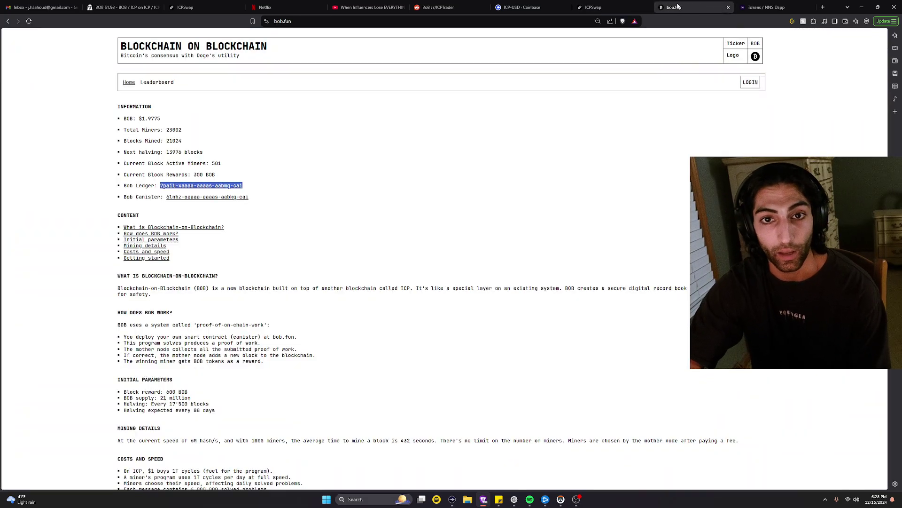
{"action": "key", "text": "ctrl+Tab"}
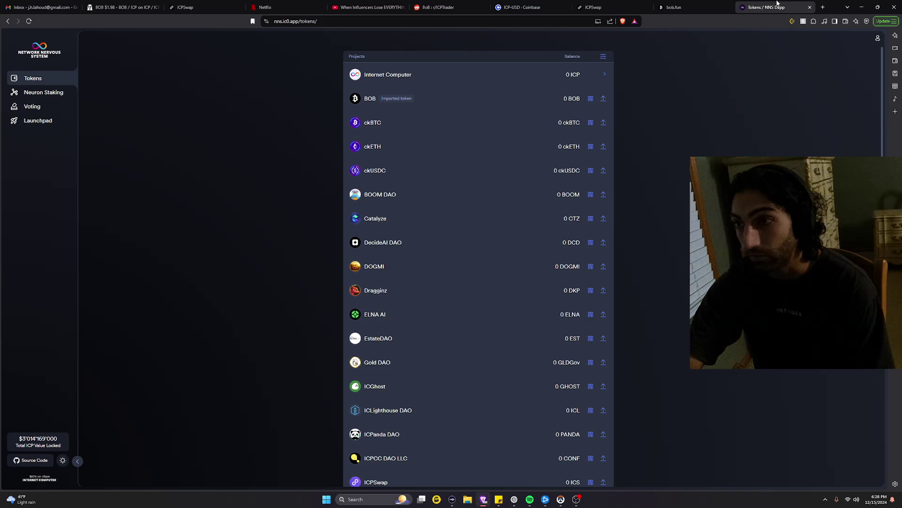
{"action": "left_click", "coordinate": [120, 7]}
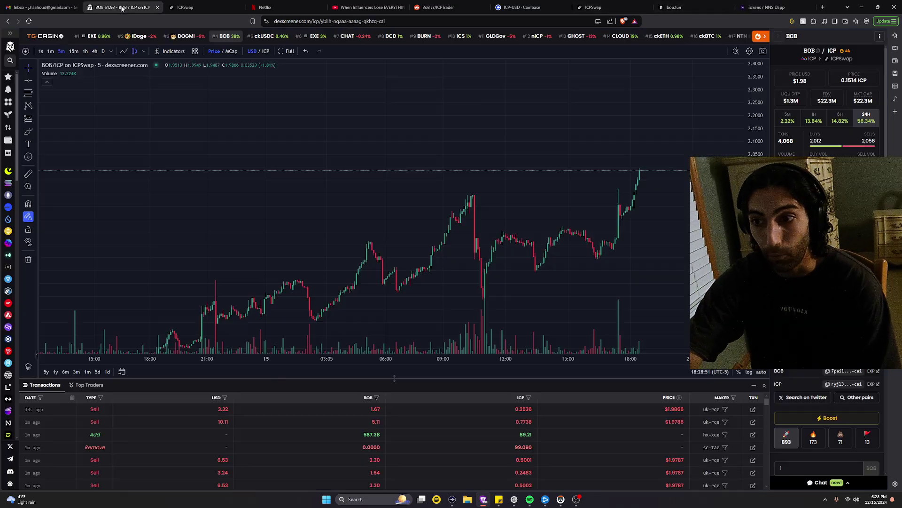
{"action": "scroll", "coordinate": [649, 125], "scroll_direction": "down", "scroll_amount": 5}
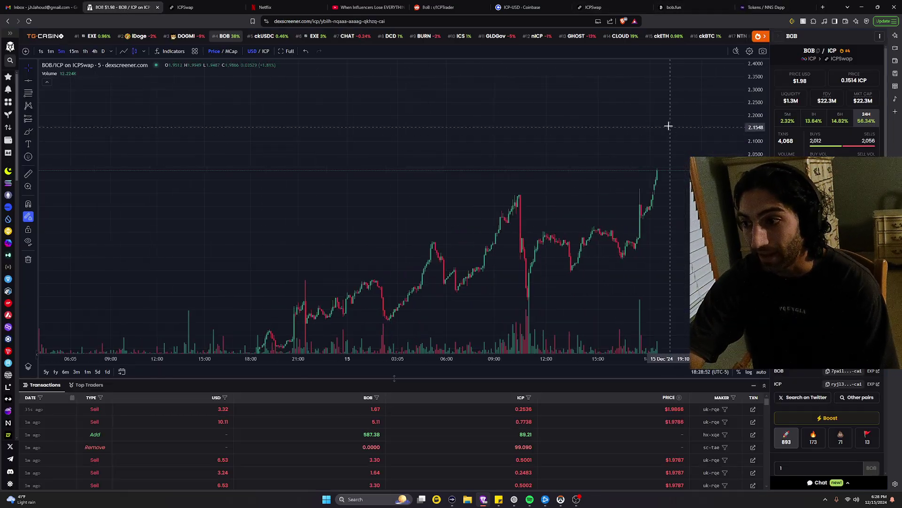
{"action": "scroll", "coordinate": [684, 139], "scroll_direction": "up", "scroll_amount": 3}
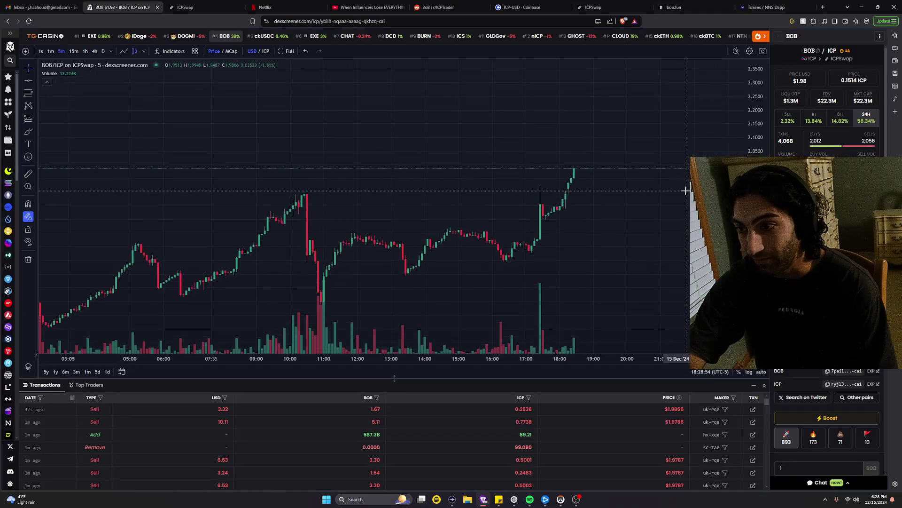
{"action": "scroll", "coordinate": [689, 205], "scroll_direction": "up", "scroll_amount": 2}
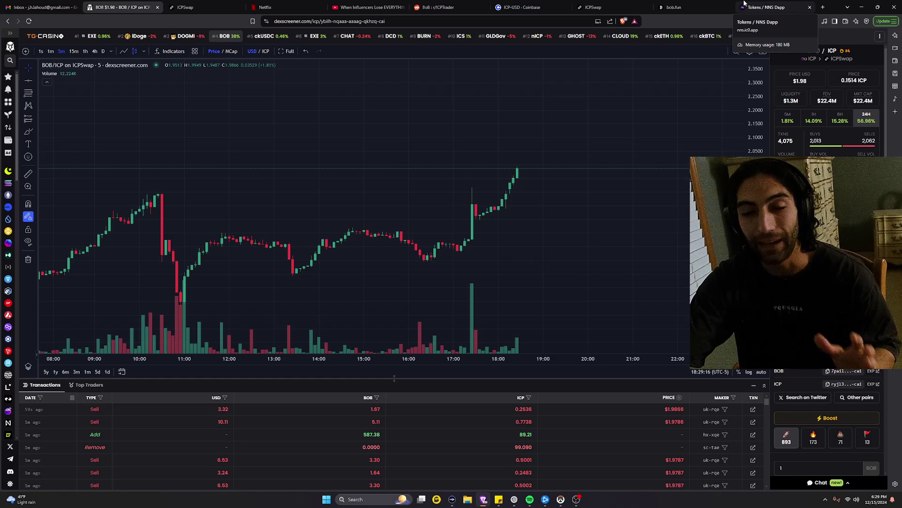
{"action": "left_click", "coordinate": [675, 8]}
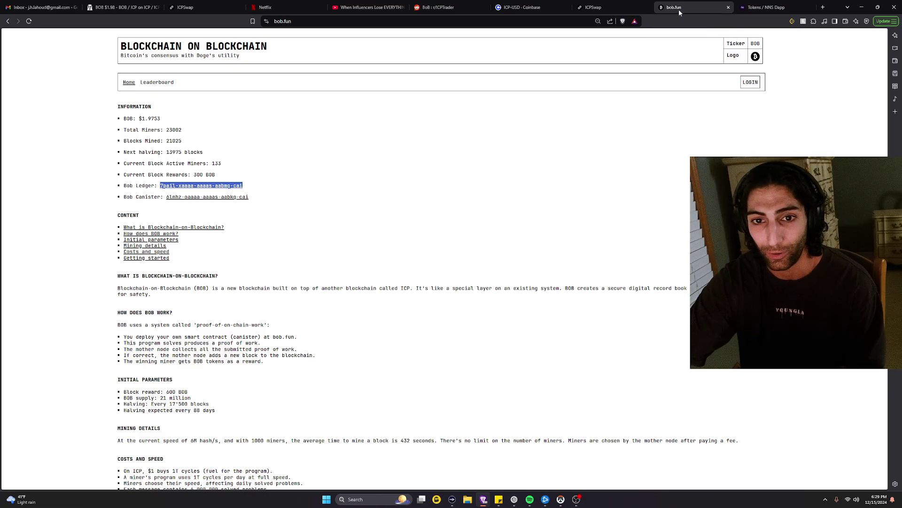
{"action": "left_click", "coordinate": [752, 4]}
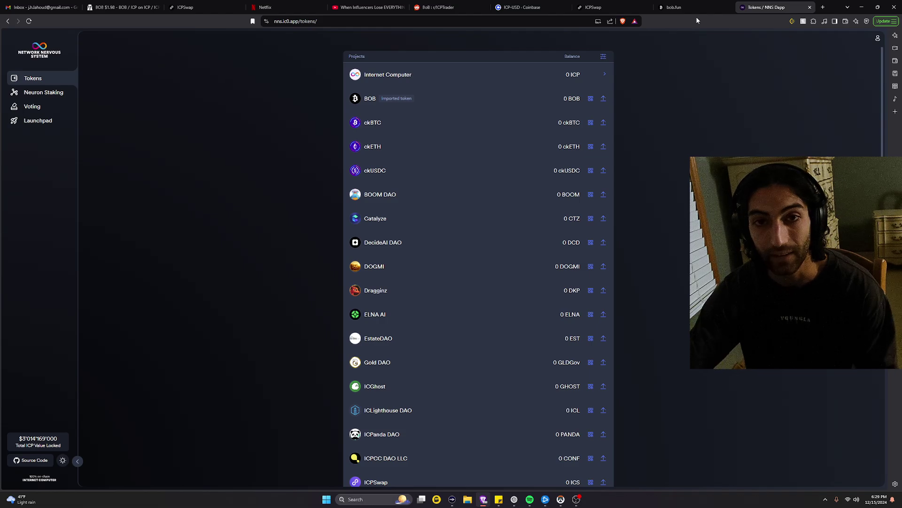
{"action": "left_click", "coordinate": [576, 499]}
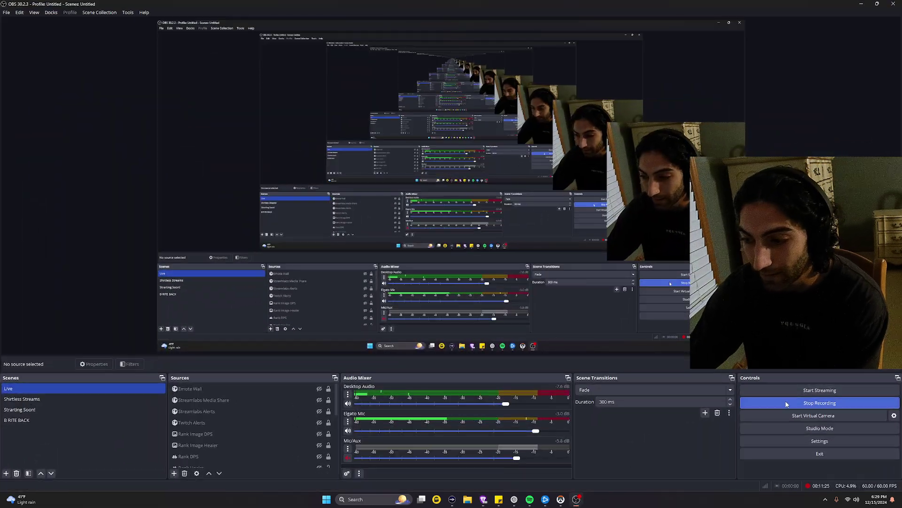